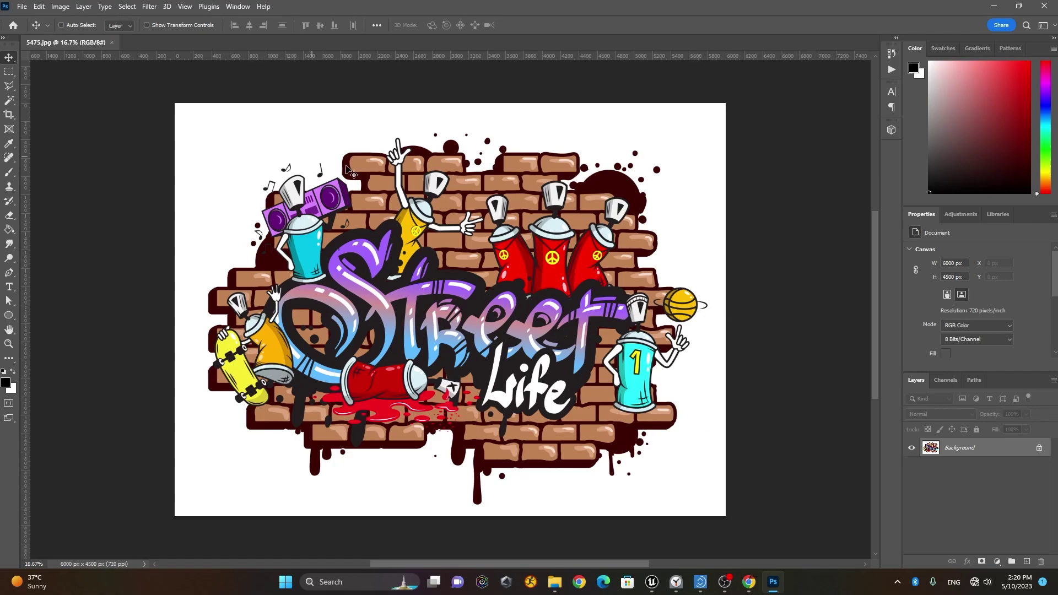
Step: Save a copy of the image over Graffiti.jpg in Landscape_Project/Content/Opacity_Texture, as a progressive JPEG at maximum quality 12
click(22, 7)
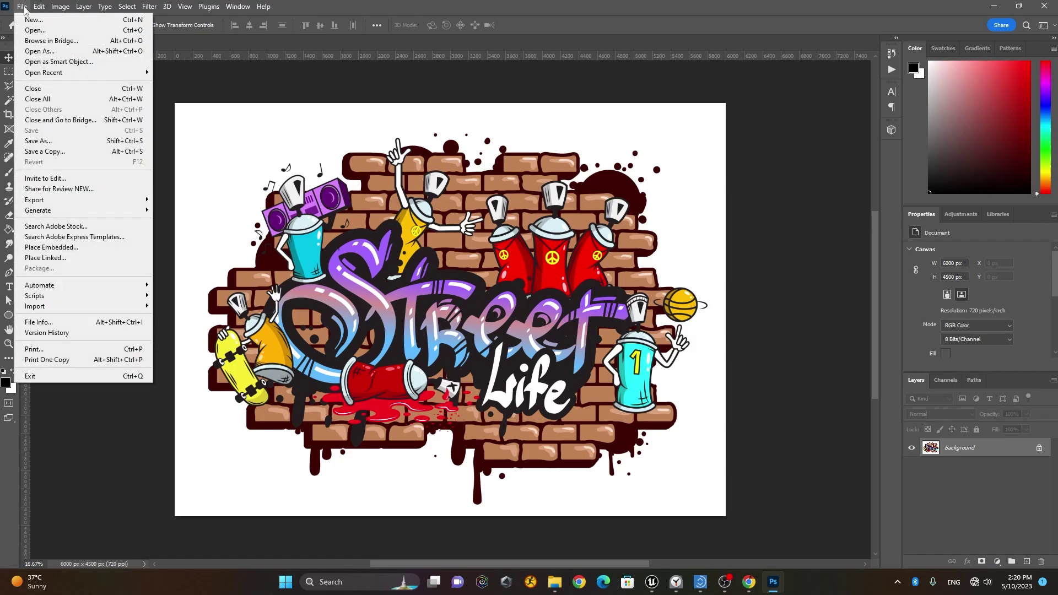
click(85, 157)
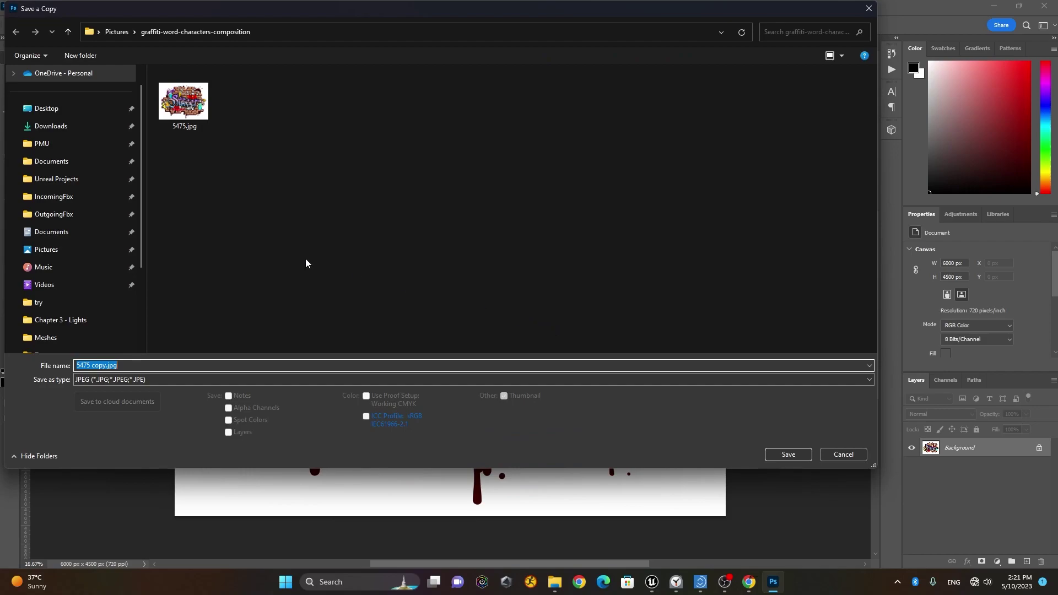
click(79, 182)
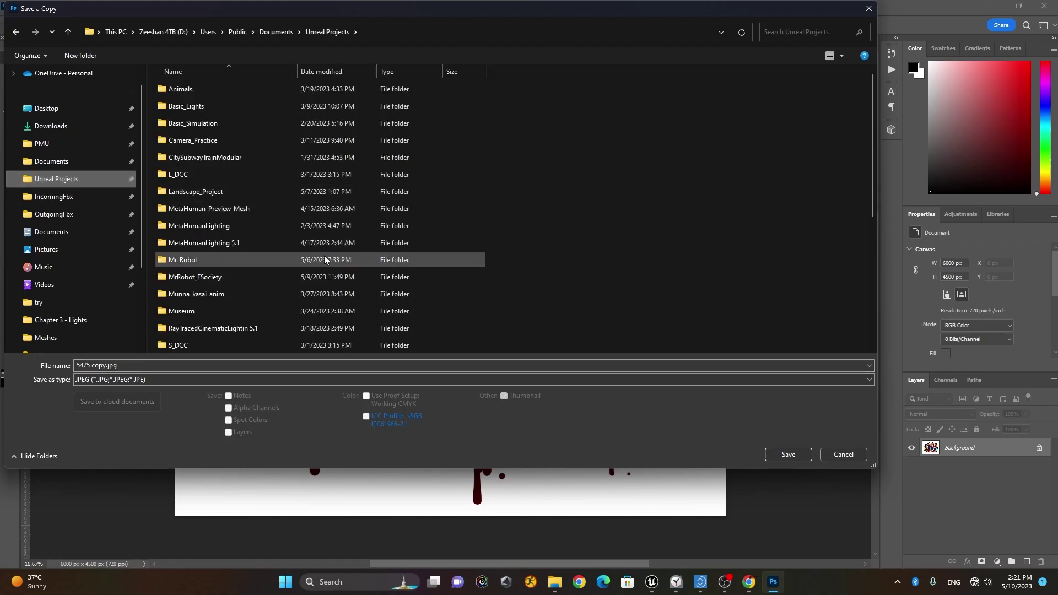
double_click(256, 190)
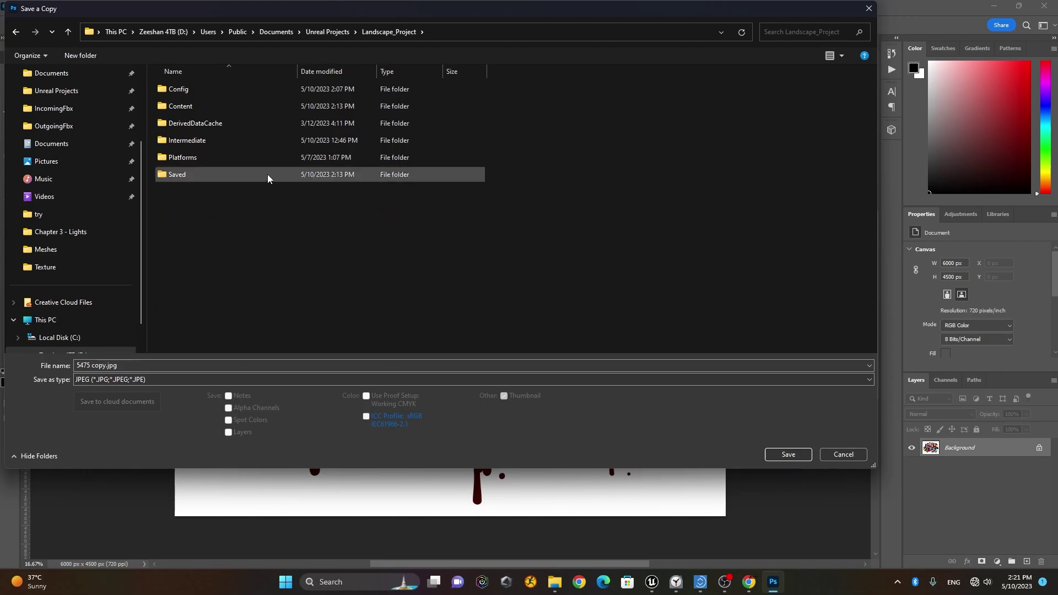
double_click(257, 107)
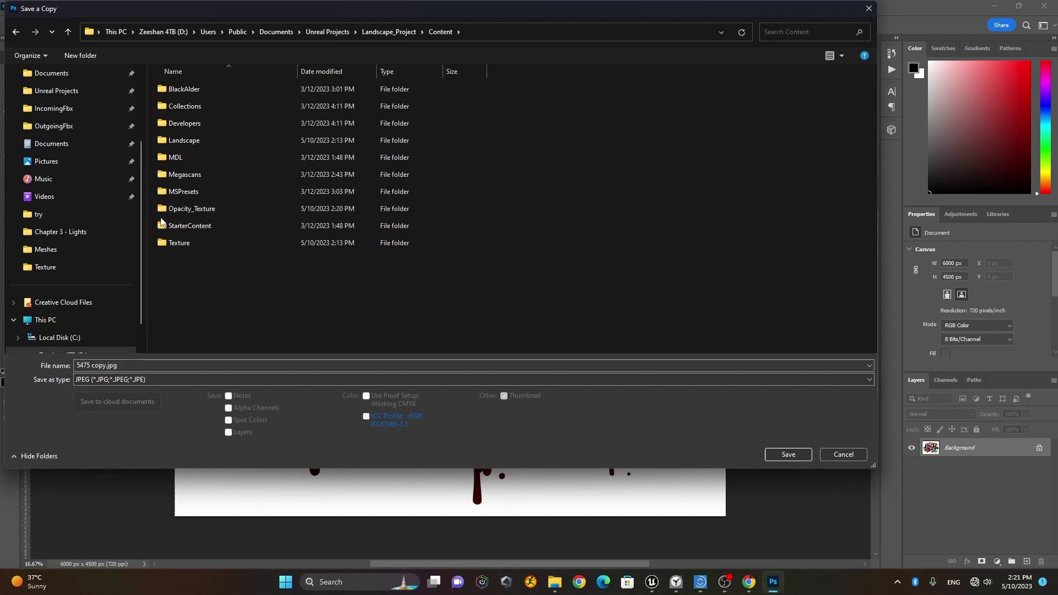
double_click(213, 210)
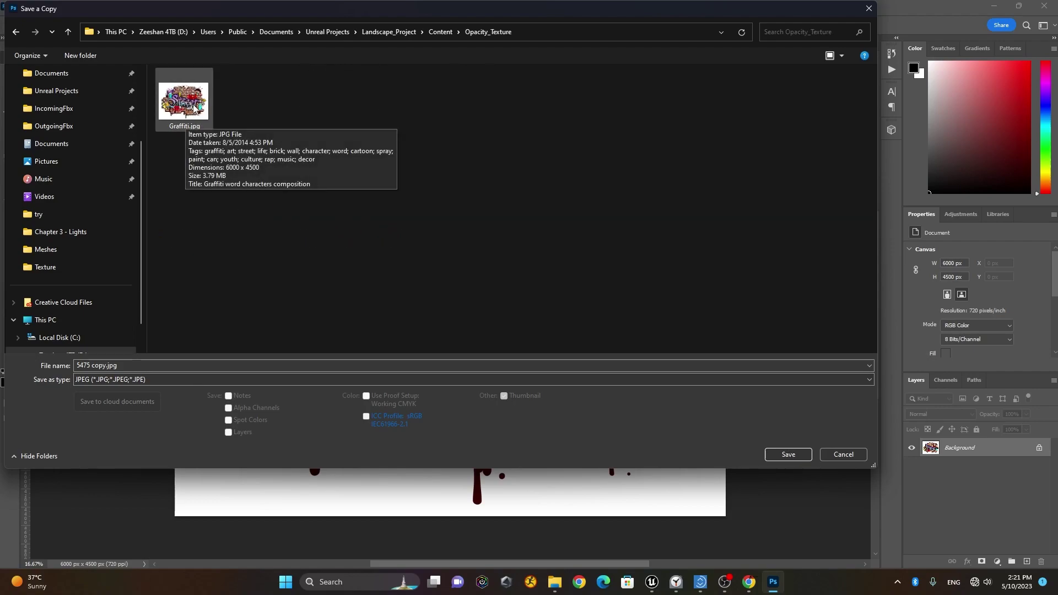
click(194, 107)
click(802, 455)
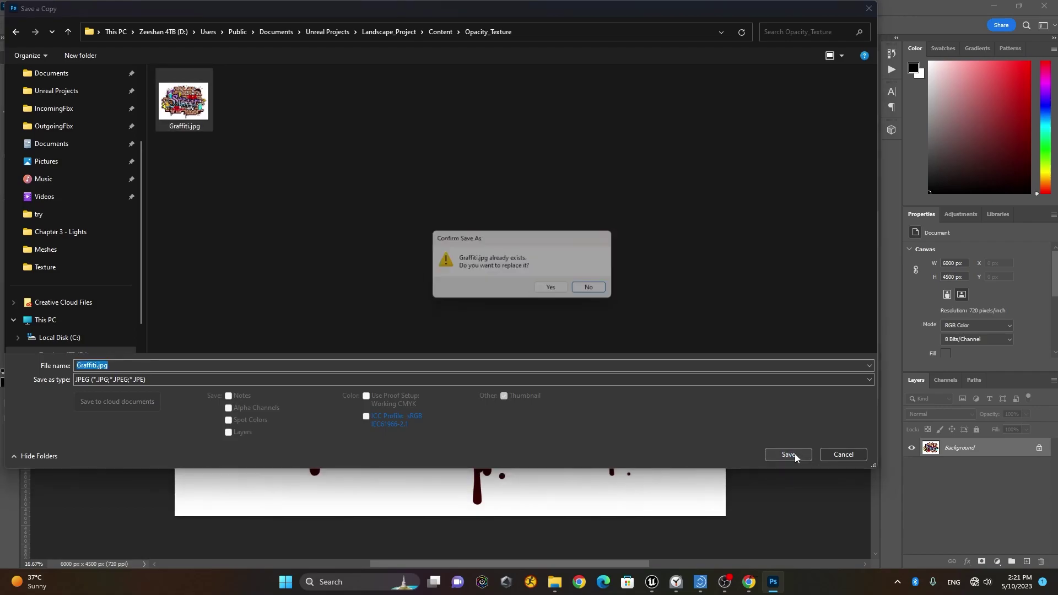
click(554, 291)
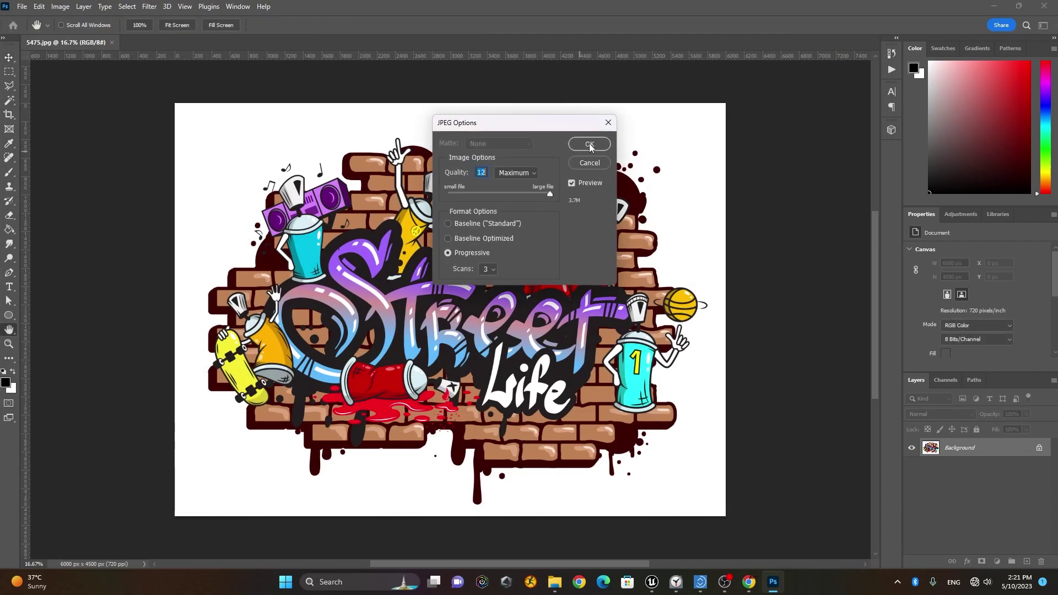
click(589, 145)
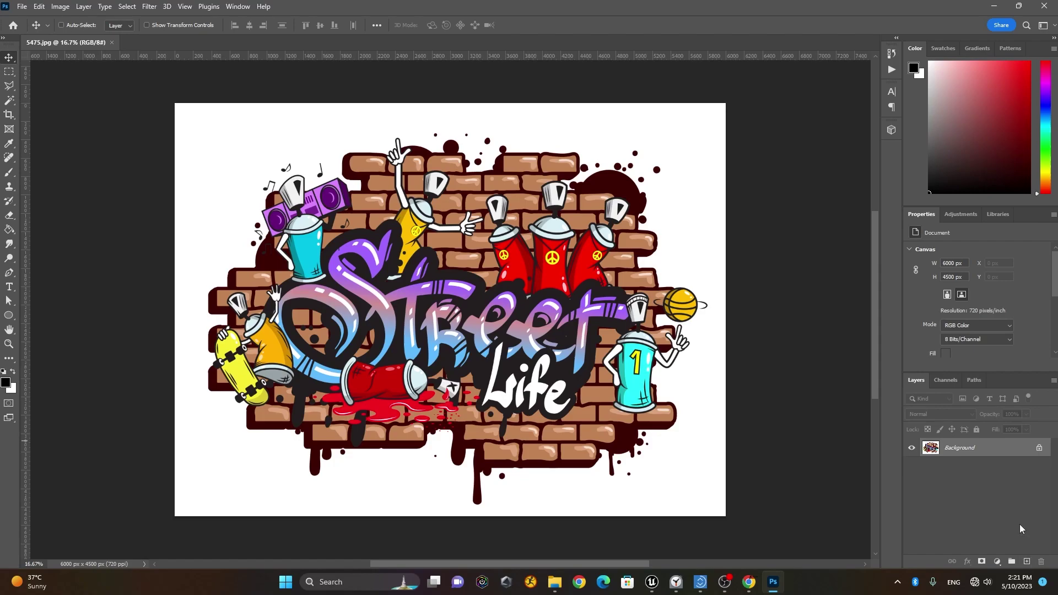
Step: Select the white area around the graffiti with the Magic Wand and fill it with black on a new layer
click(9, 100)
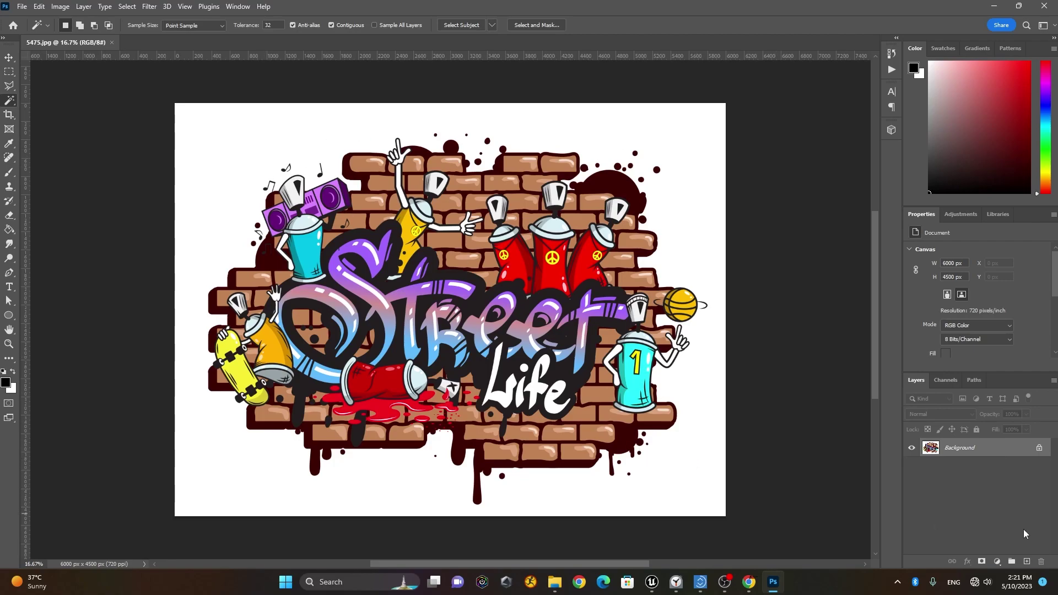
click(706, 437)
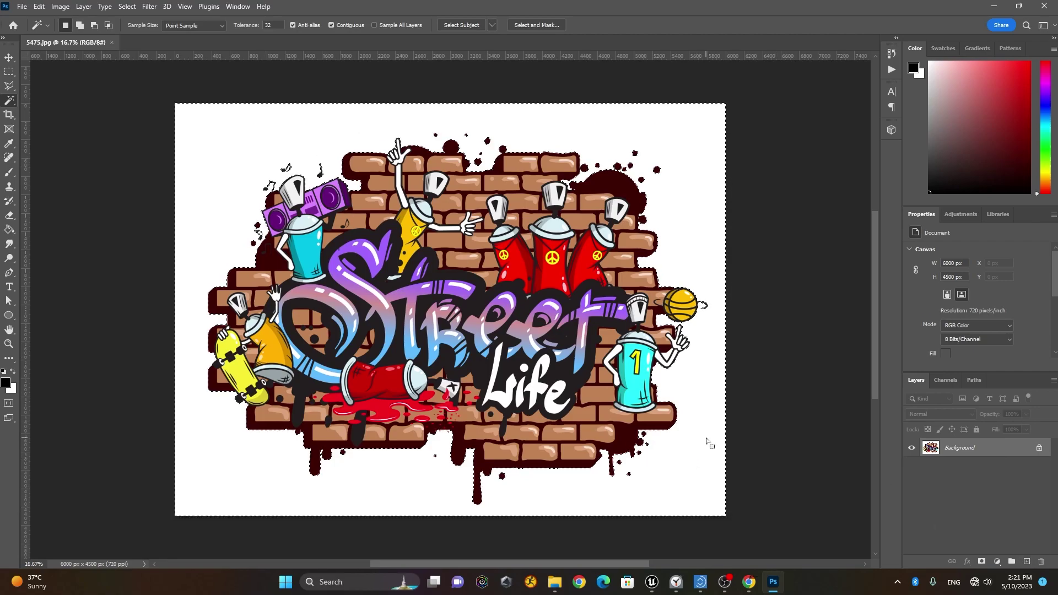
click(1026, 562)
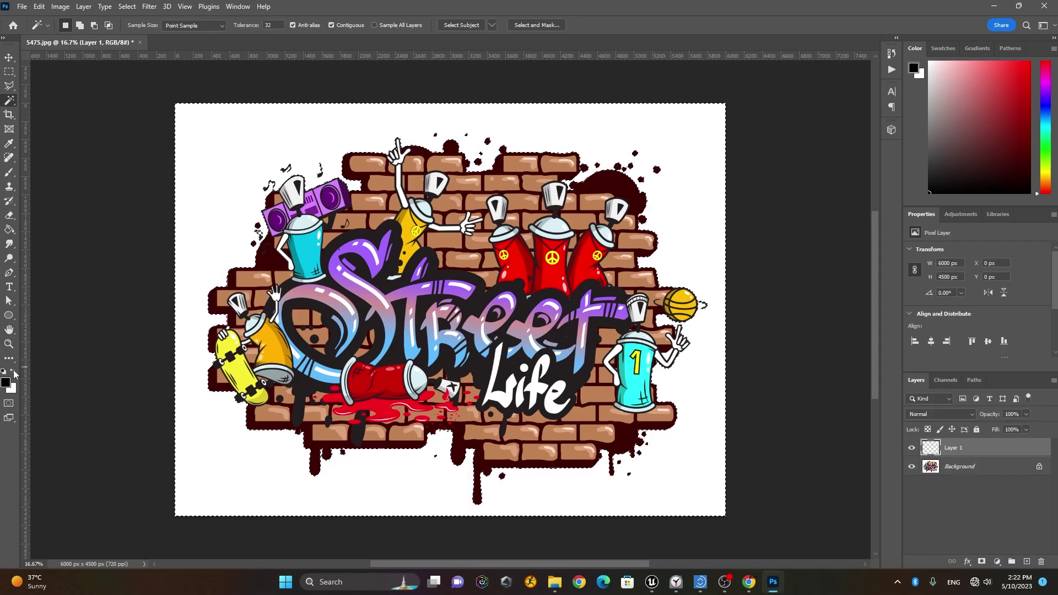
click(9, 230)
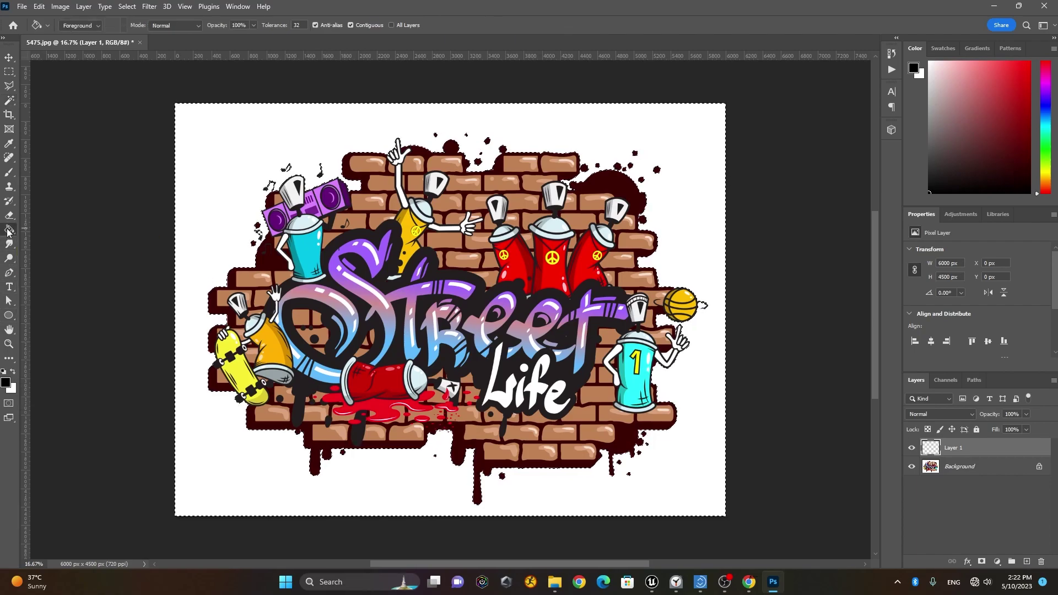
click(217, 146)
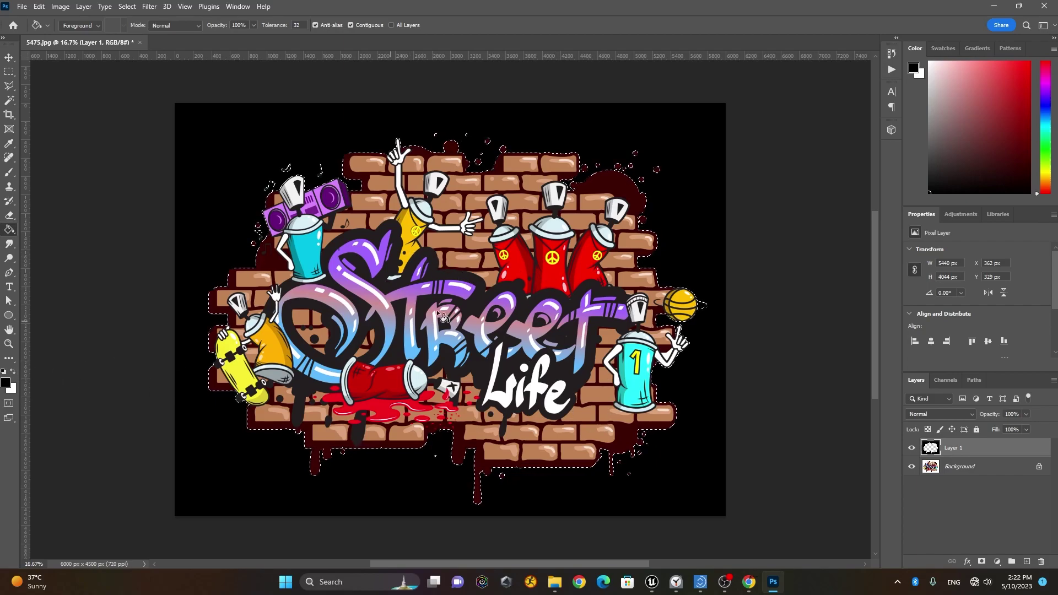
Step: Switch the foreground to white, then fill the inverse selection's main graffiti silhouette and the splatter dots at the artwork's upper right
click(14, 373)
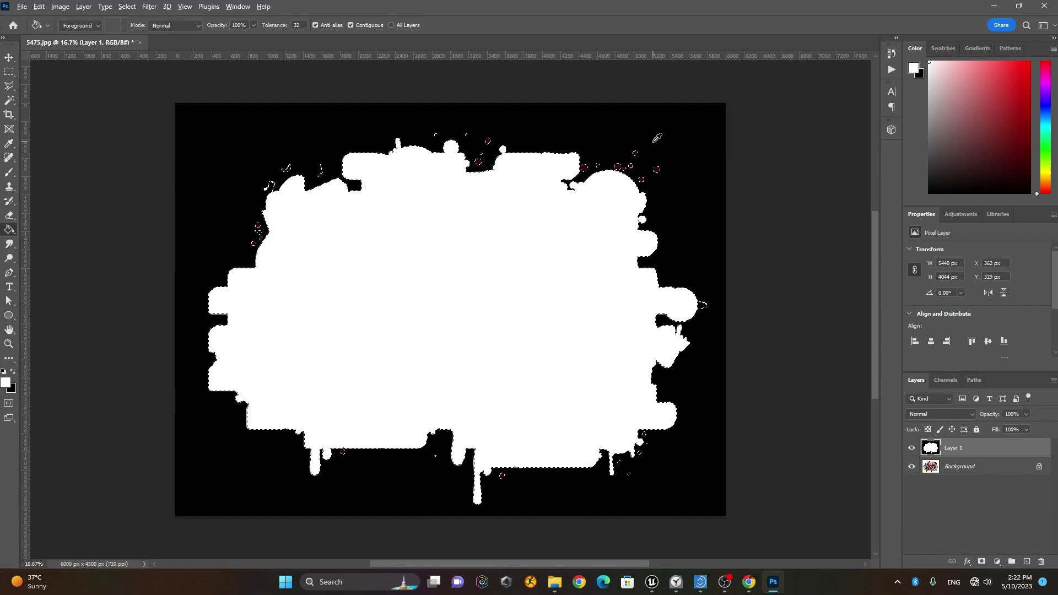
scroll(686, 135, up, 8)
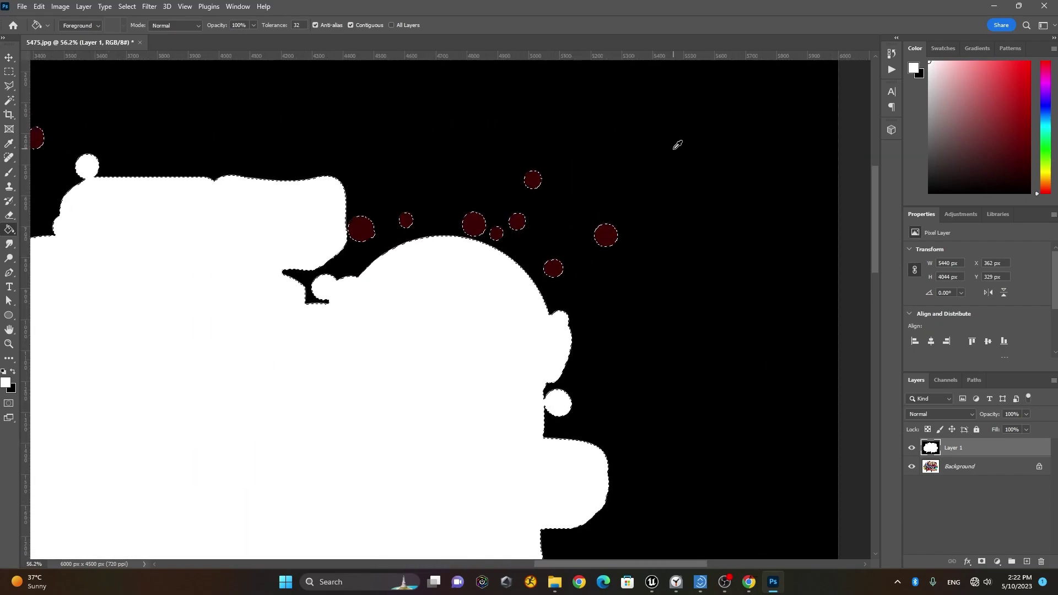
click(593, 255)
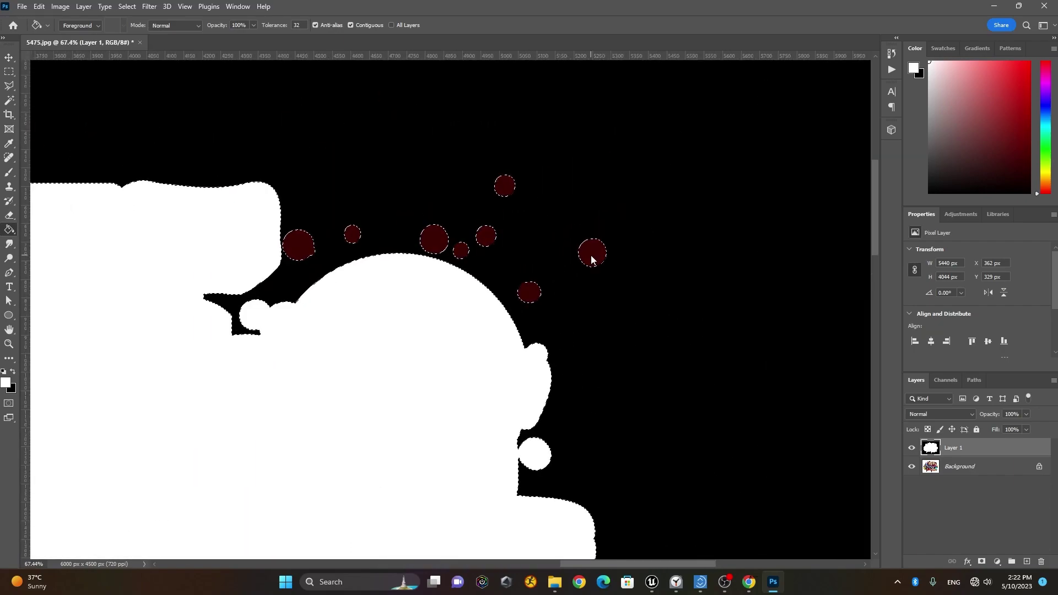
click(528, 292)
click(485, 236)
click(505, 185)
click(461, 251)
click(434, 239)
click(353, 235)
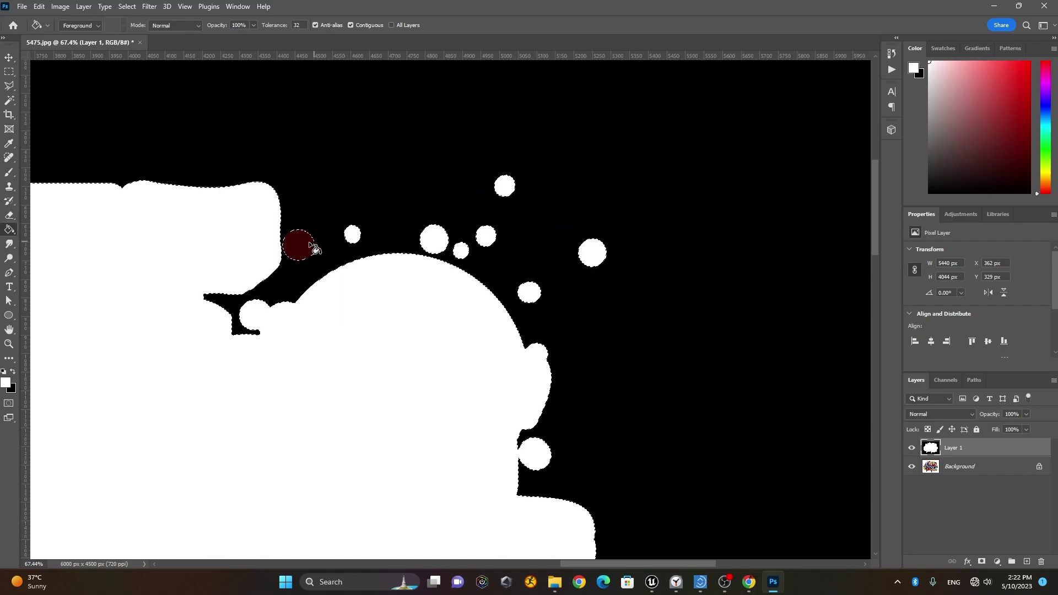
Step: Fill the selected splatter dots beside the drips at the artwork's lower right with white
scroll(548, 308, down, 5)
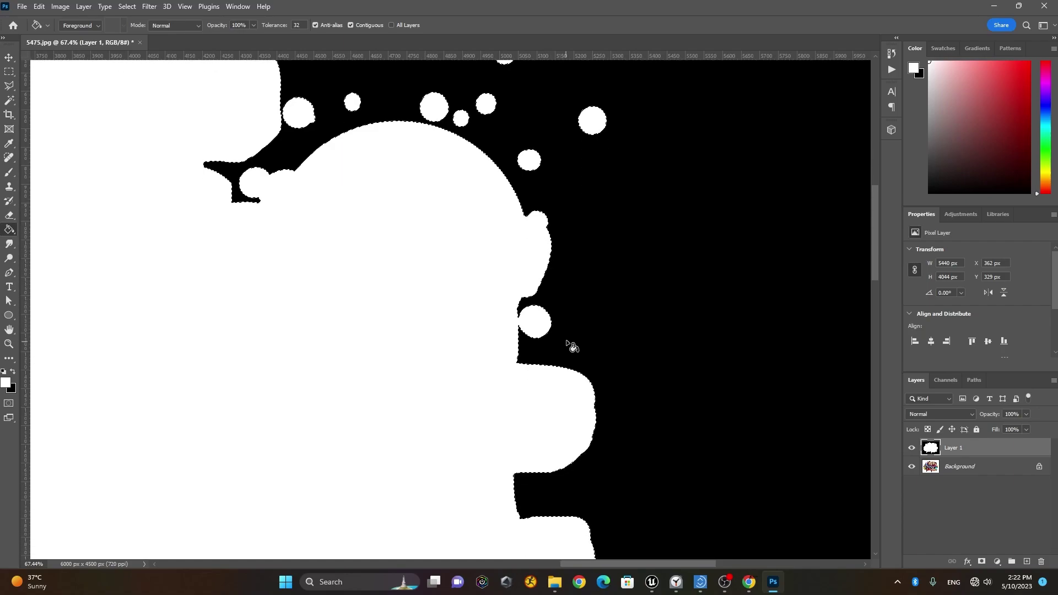
drag(874, 281, 891, 445)
click(439, 307)
click(480, 354)
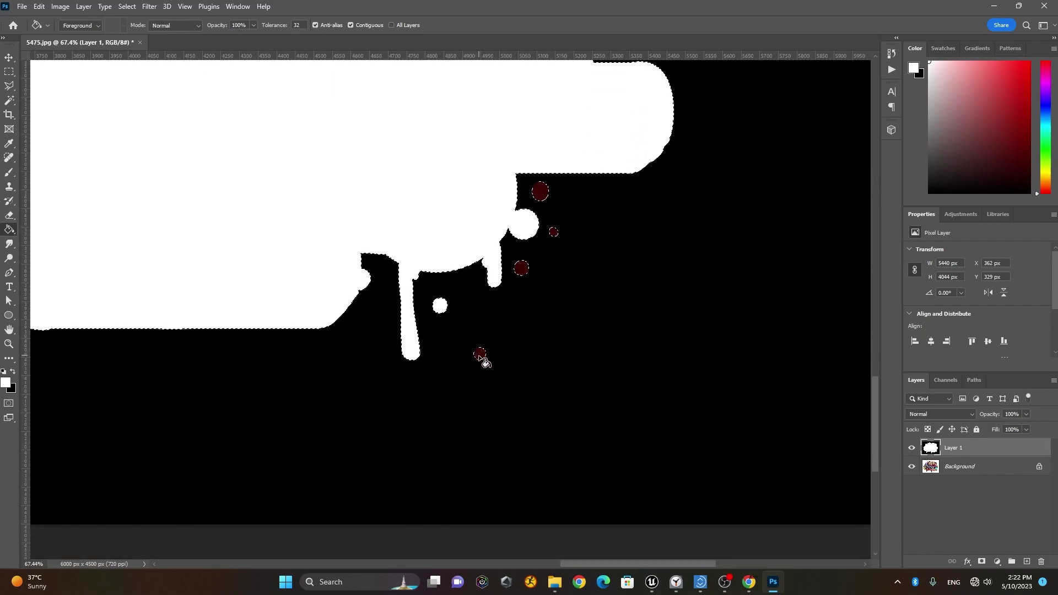
click(521, 269)
click(540, 193)
Step: Fill the remaining dots and tiny specks along the middle and left of the silhouette's lower edge with white
scroll(584, 292, left, 10)
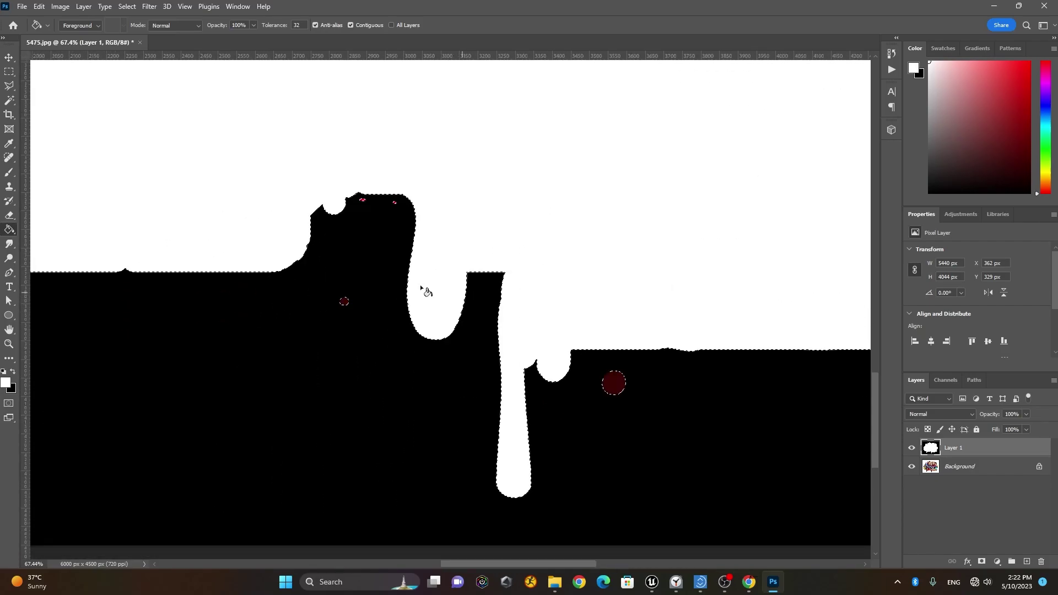
click(344, 302)
click(614, 383)
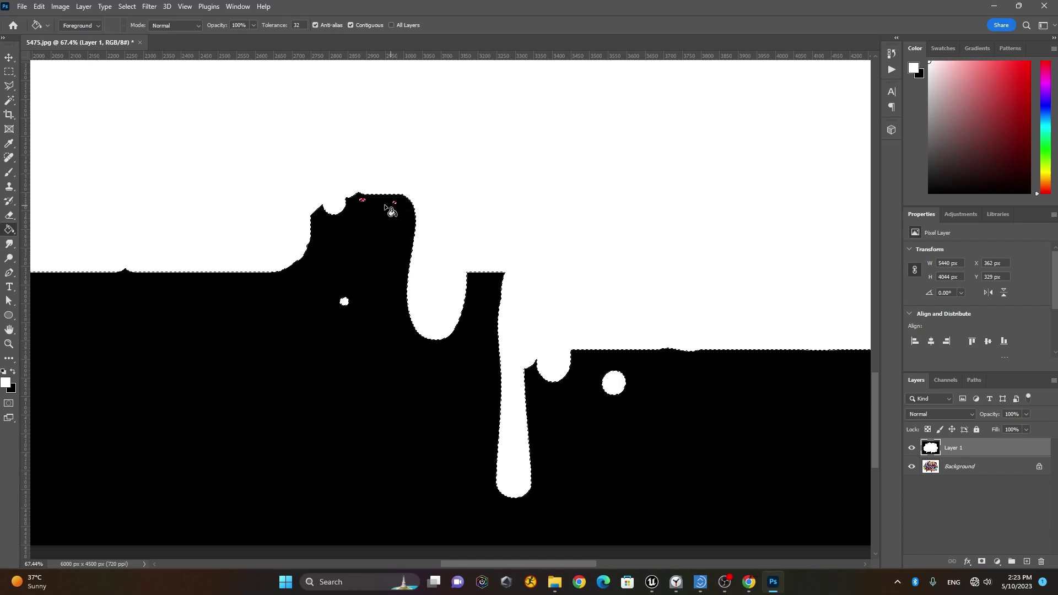
scroll(347, 189, up, 5)
click(413, 236)
click(550, 245)
scroll(528, 263, down, 4)
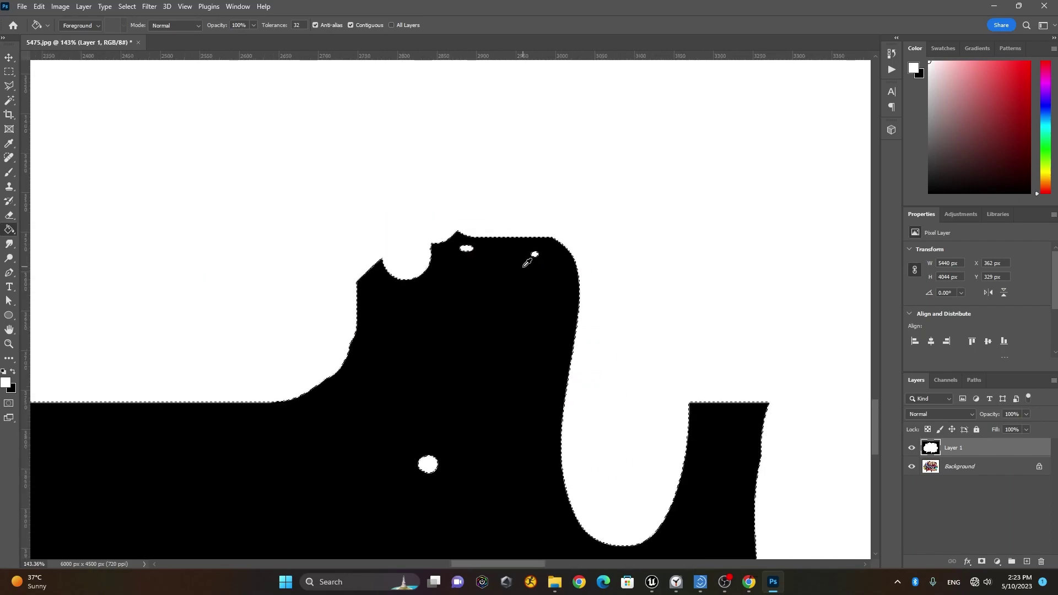
scroll(525, 265, down, 7)
scroll(211, 331, up, 5)
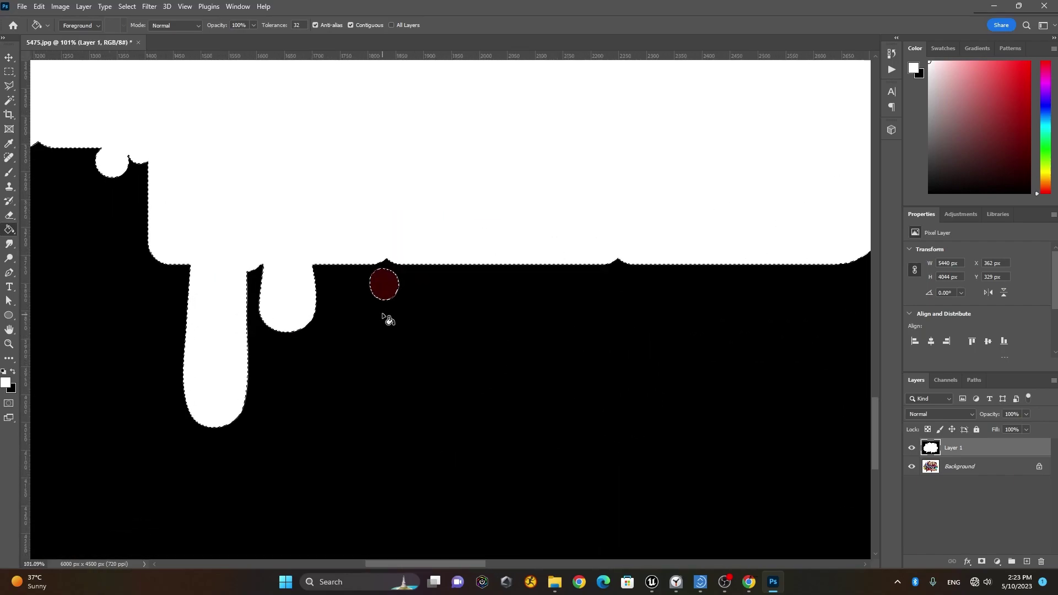
click(387, 293)
Step: Fill the splatter dots and music notes at the silhouette's upper left with white
scroll(387, 293, down, 5)
drag(453, 172, 457, 372)
scroll(320, 282, up, 5)
scroll(325, 285, up, 3)
click(281, 339)
click(312, 310)
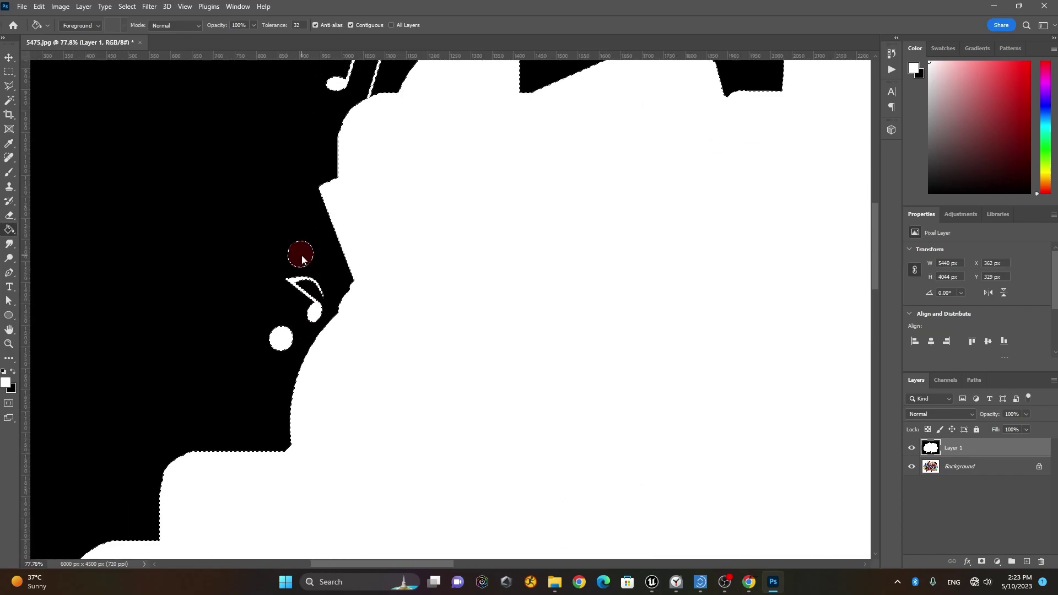
click(302, 257)
scroll(540, 262, down, 3)
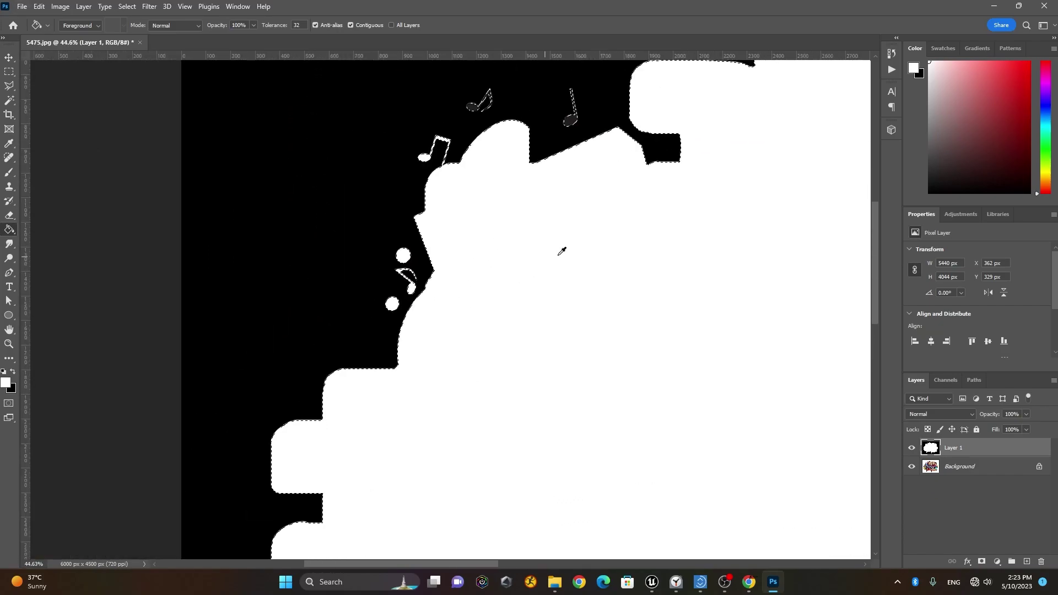
click(474, 105)
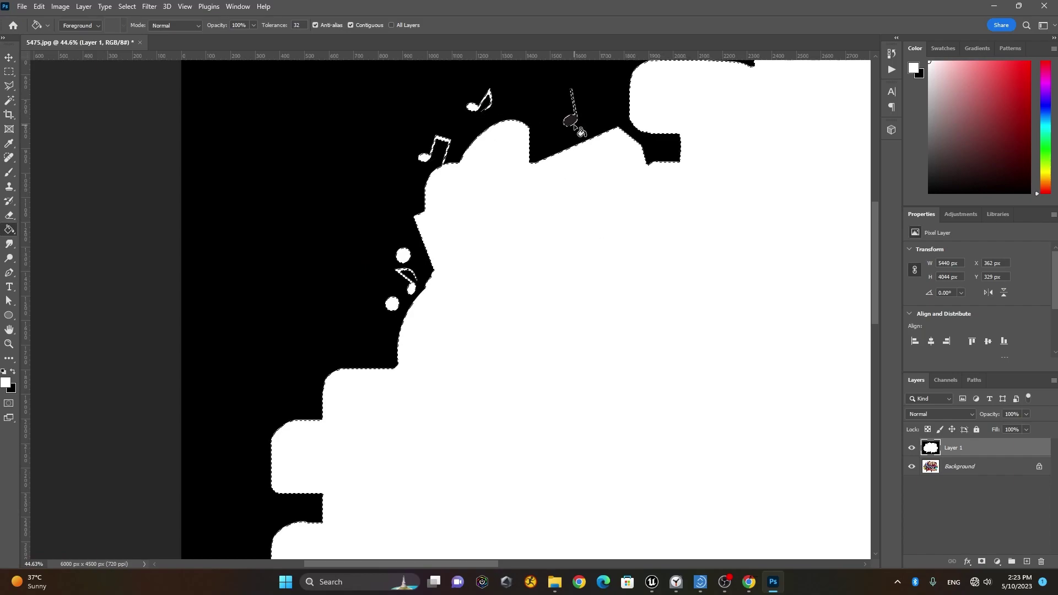
click(572, 119)
Step: Fill the five small splatter dots above the silhouette's top edge with white
mouse_move(723, 146)
mouse_down()
mouse_move(503, 396)
mouse_move(292, 335)
mouse_up()
click(452, 205)
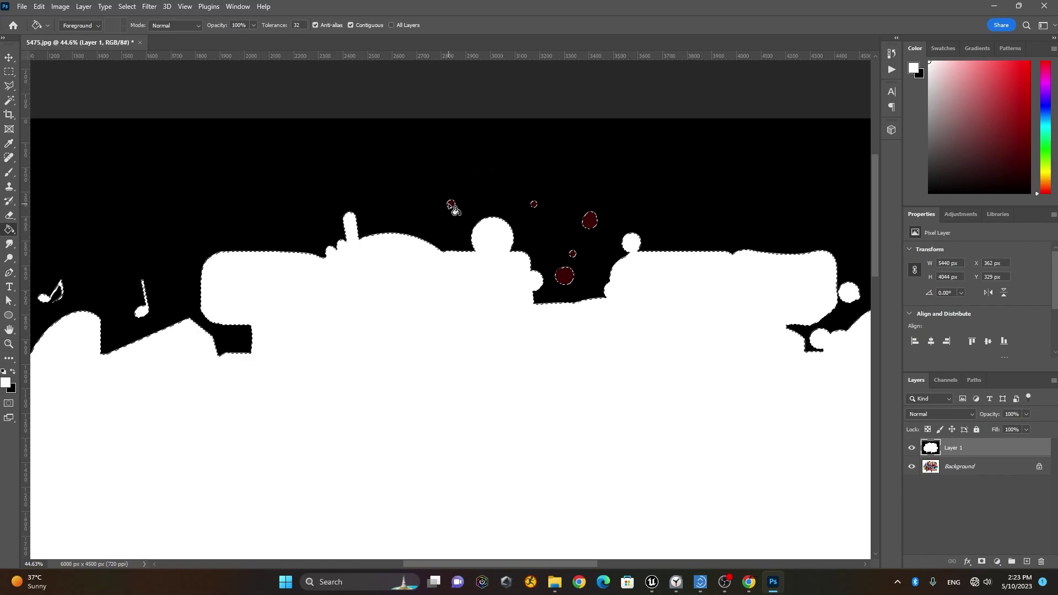
click(534, 205)
click(589, 220)
click(572, 254)
click(565, 277)
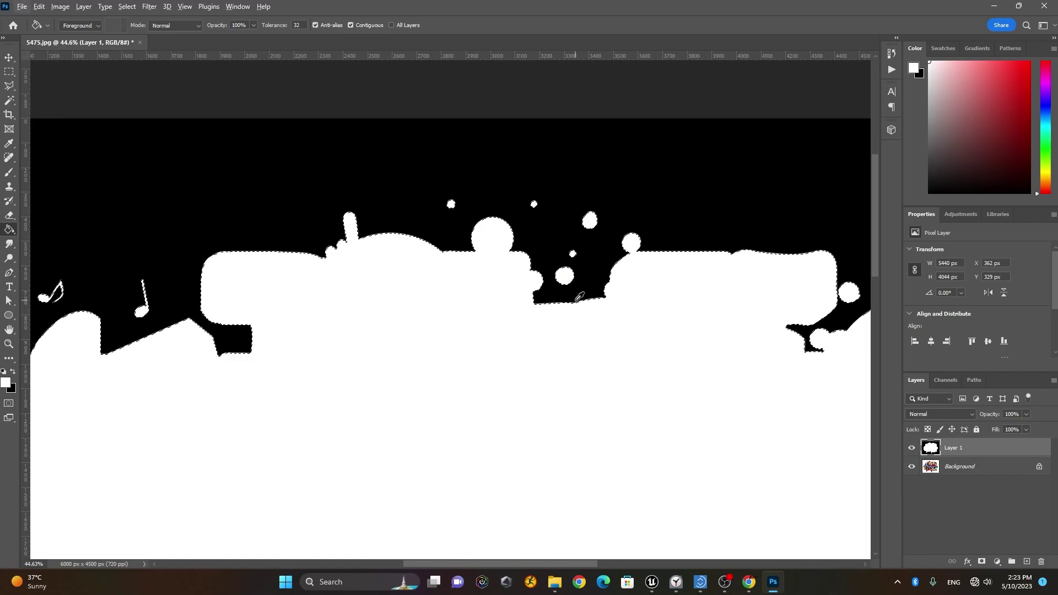
Step: Check the finished mask's edges, clear the selection and delete the Background layer, keeping only the black-and-white layer
scroll(579, 297, down, 5)
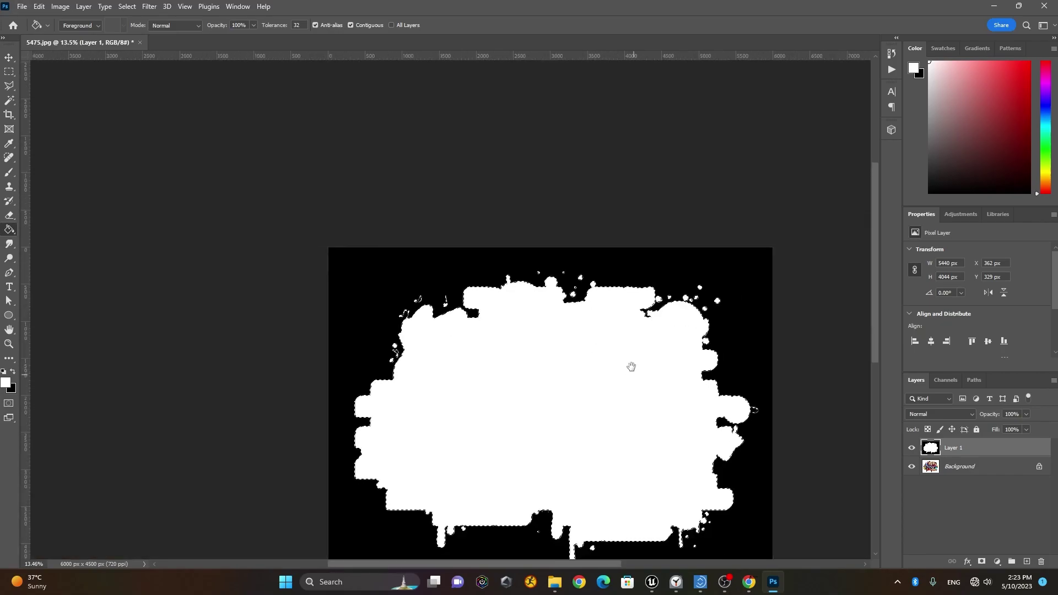
drag(632, 371, 555, 290)
scroll(702, 329, up, 5)
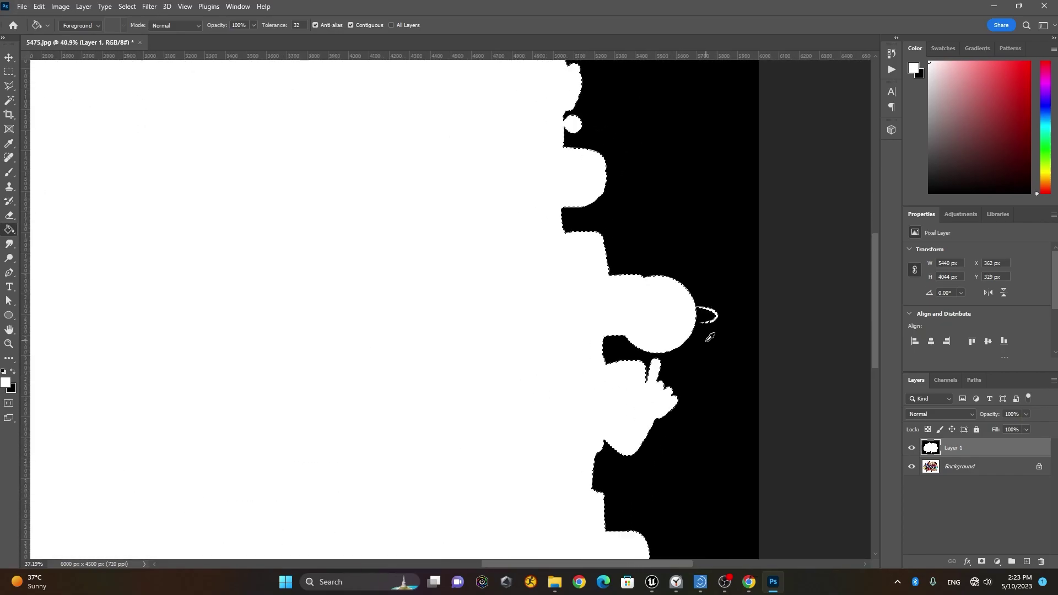
scroll(708, 337, down, 4)
key(m)
key(ctrl+d)
click(969, 469)
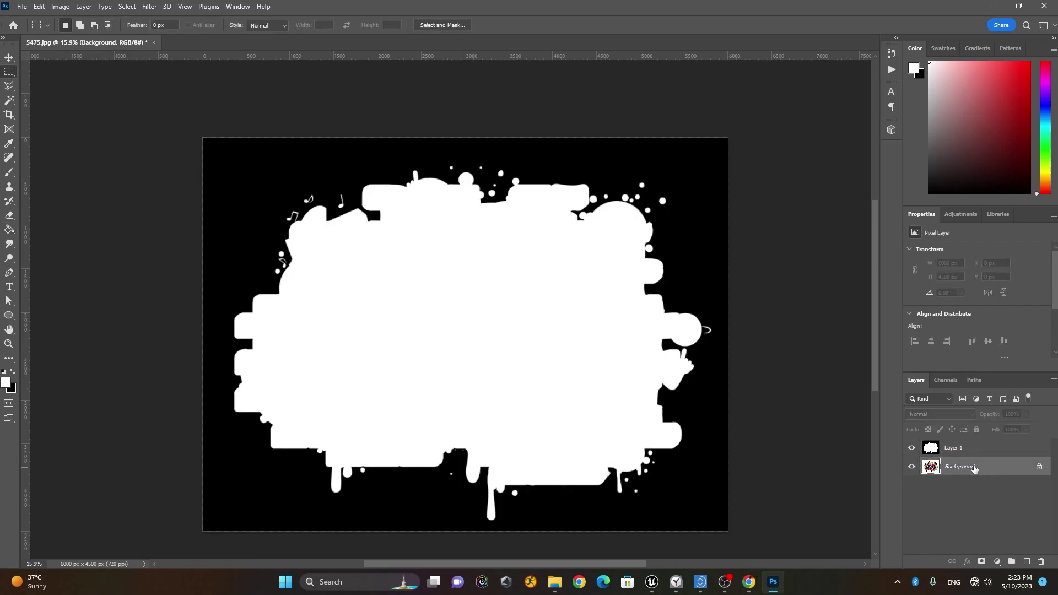
key(Delete)
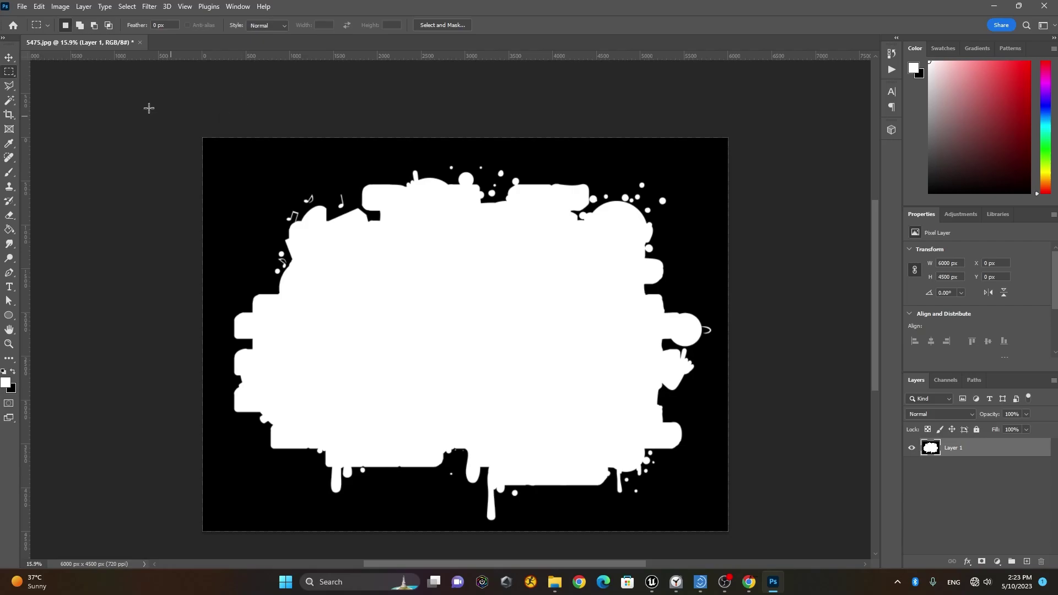
Step: Start saving a copy of the mask and browse to the Opacity_Texture folder in Landscape_Project's Content folder
click(22, 6)
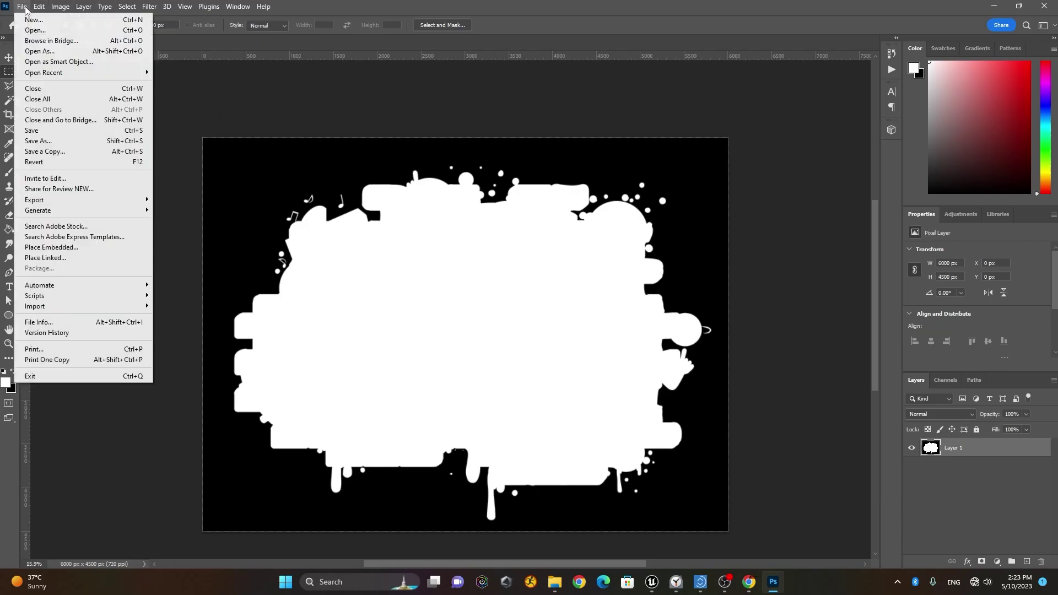
click(44, 151)
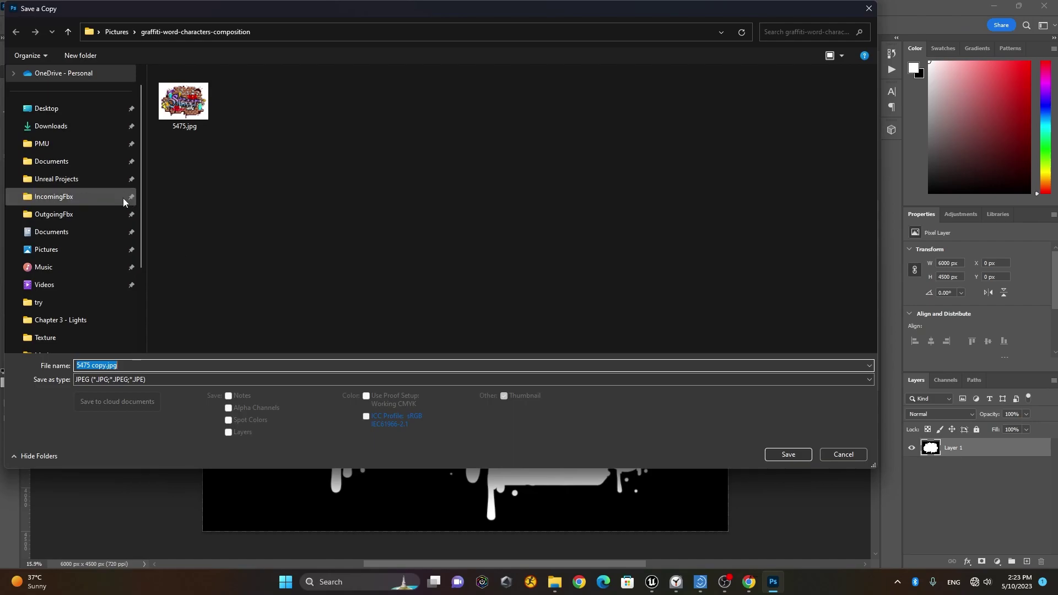
click(75, 182)
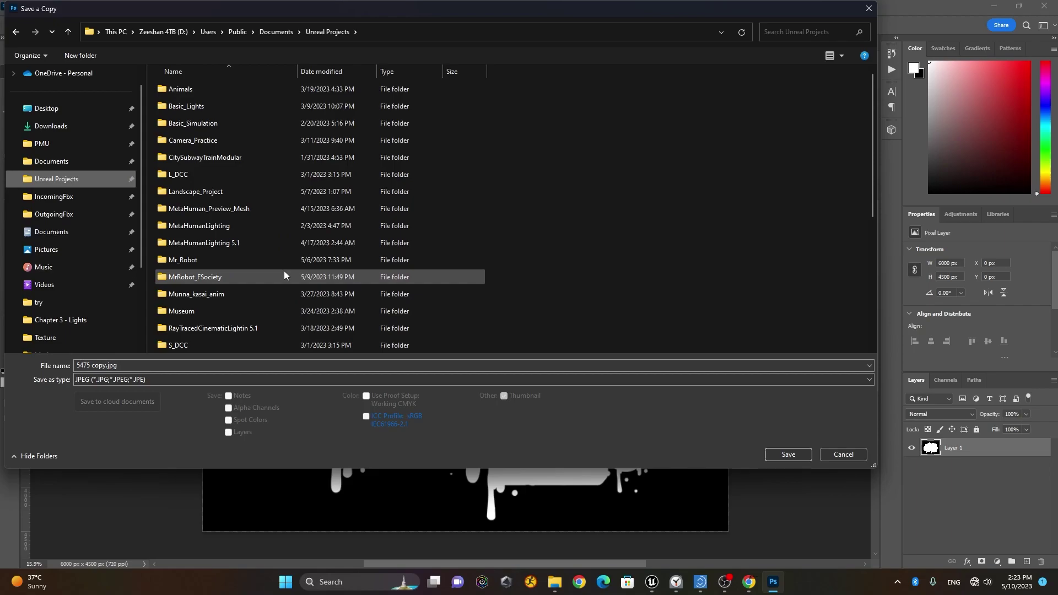
double_click(248, 193)
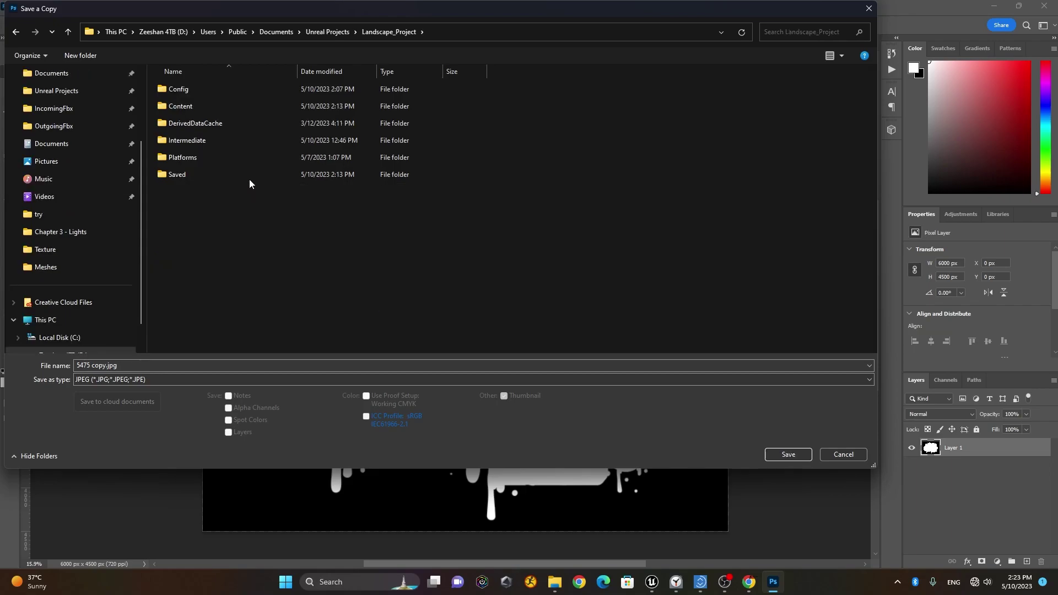
double_click(213, 109)
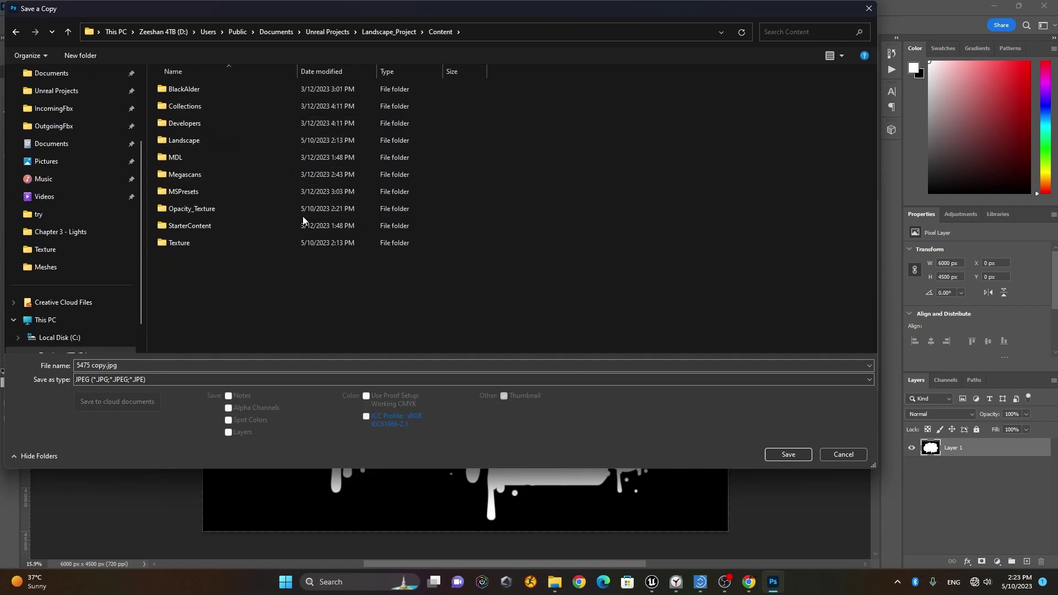
double_click(246, 208)
Step: Name the copy Graffiti_Opacity_Map and save it as a JPEG at maximum quality 12
click(184, 100)
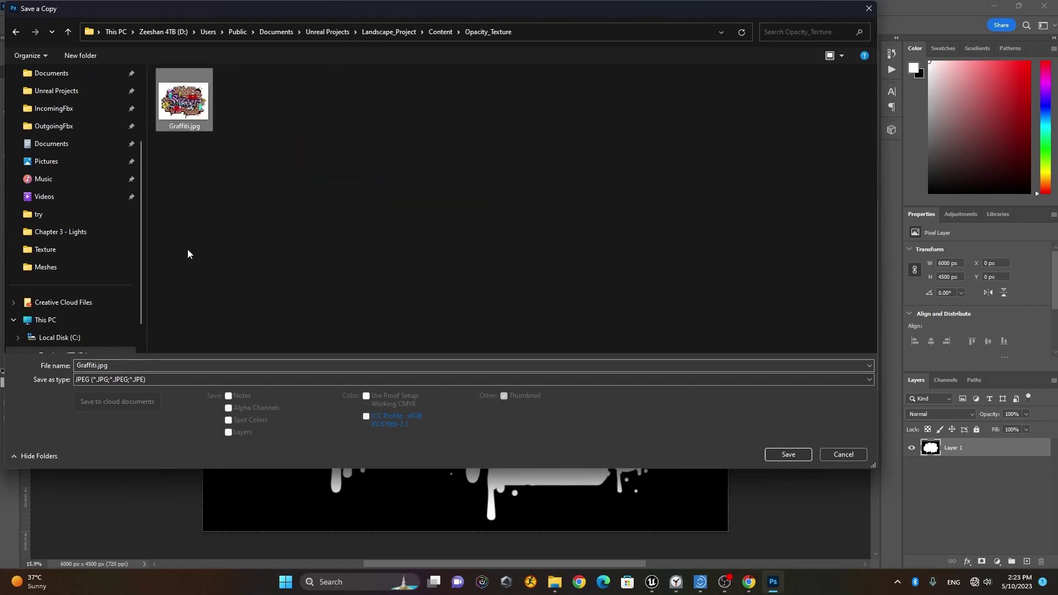
click(100, 364)
double_click(100, 364)
key(BackSpace)
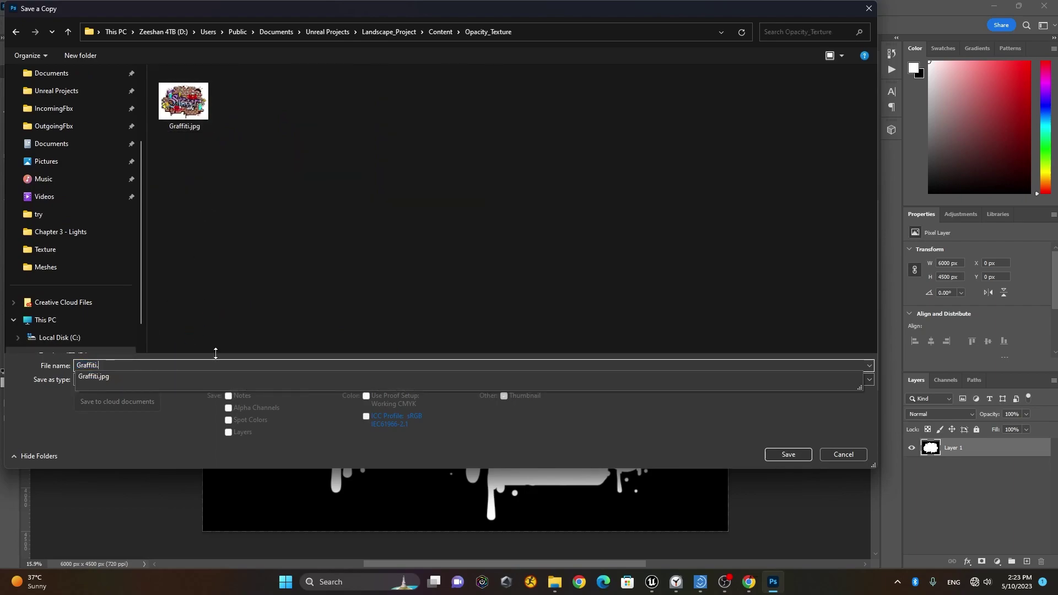
text(_Opacity)
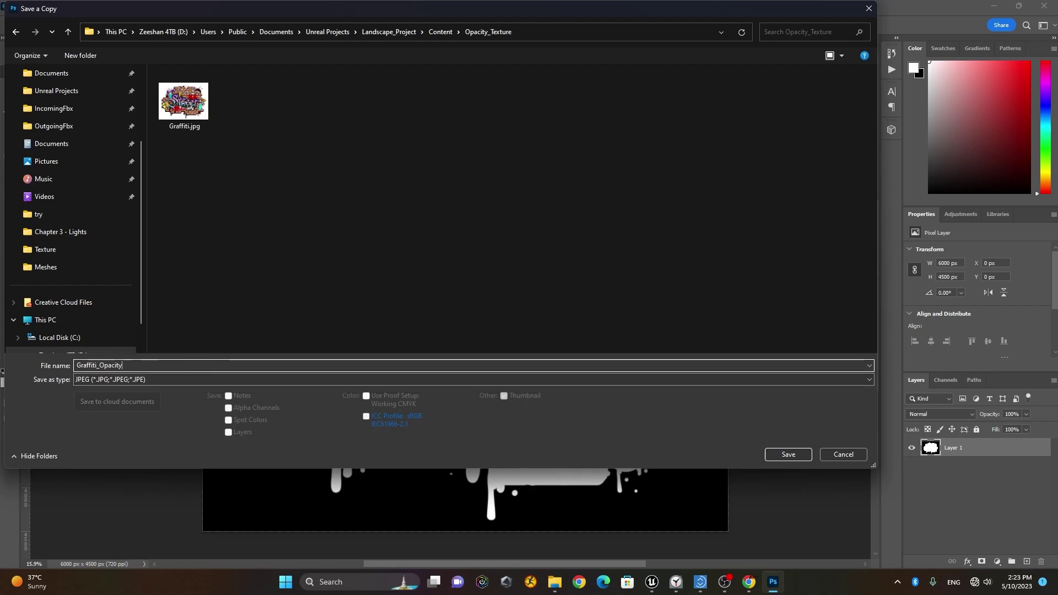
text(_Ma)
key(Return)
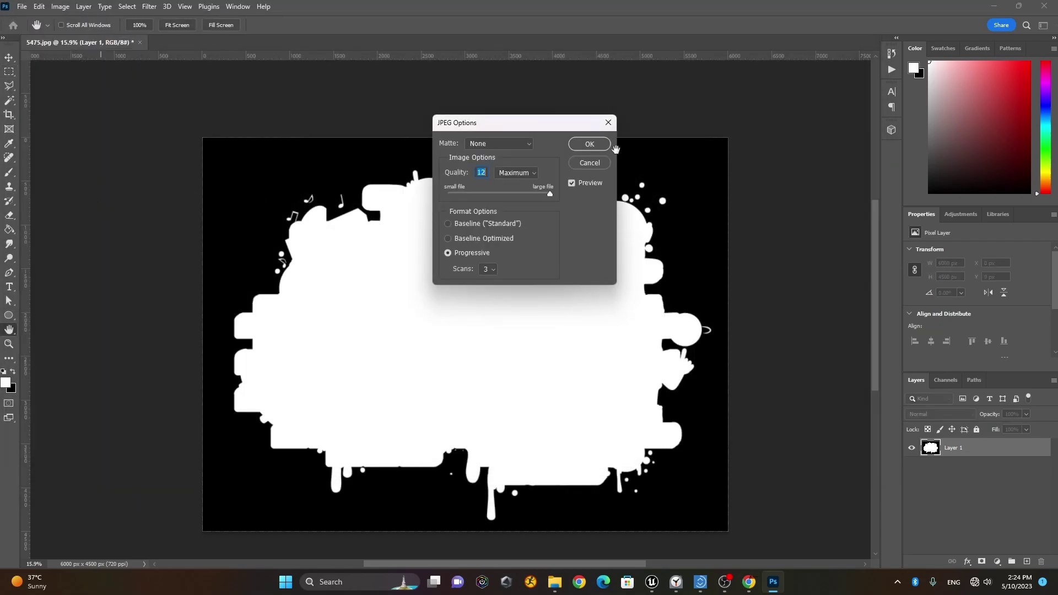
click(598, 147)
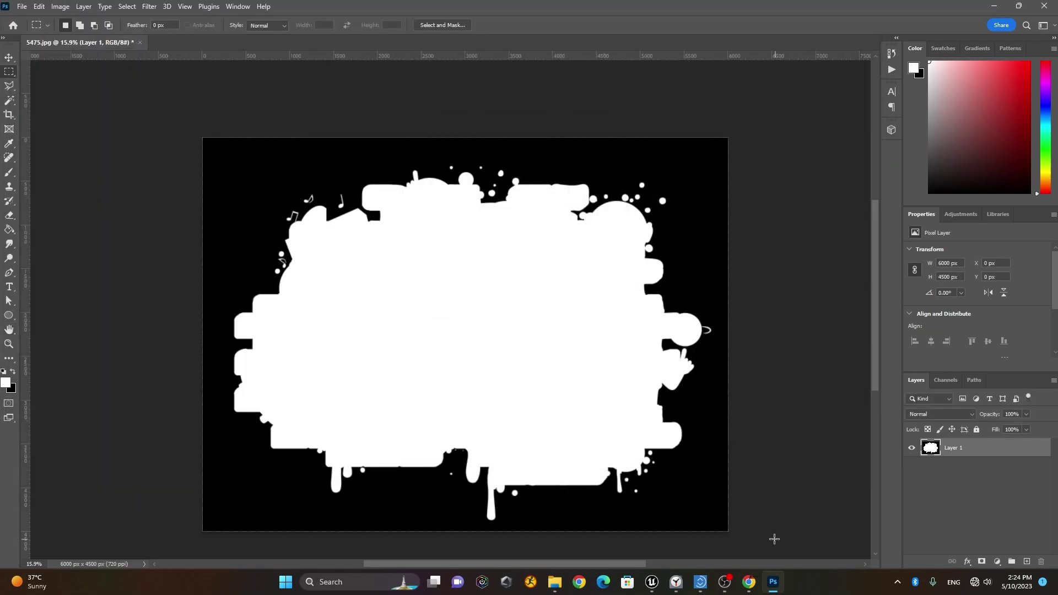
Step: Switch to Unreal Editor, import the detected source files and display the Opacity_Texture folder's contents
click(654, 587)
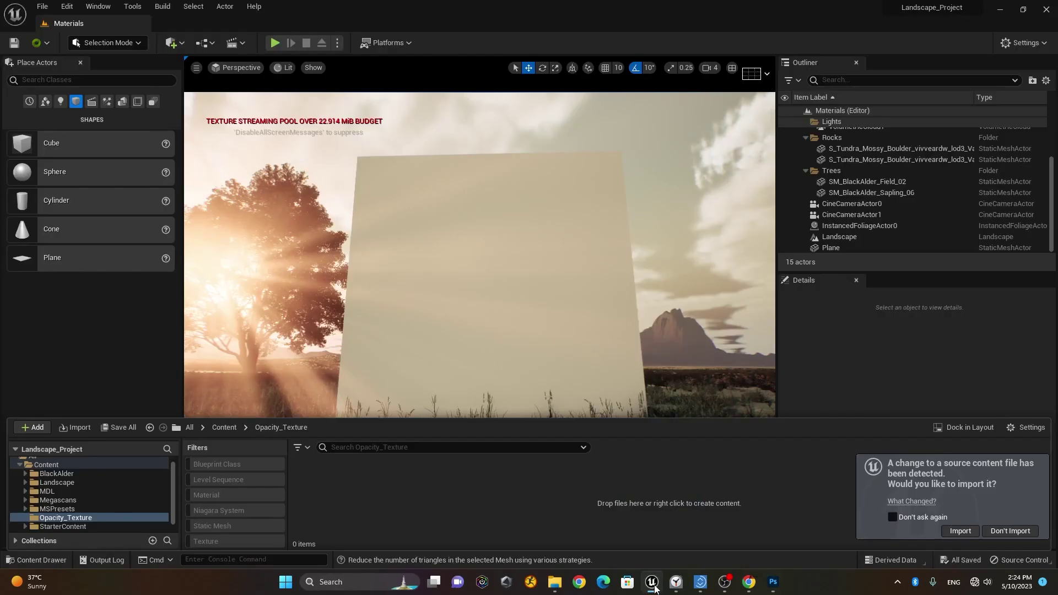
click(966, 531)
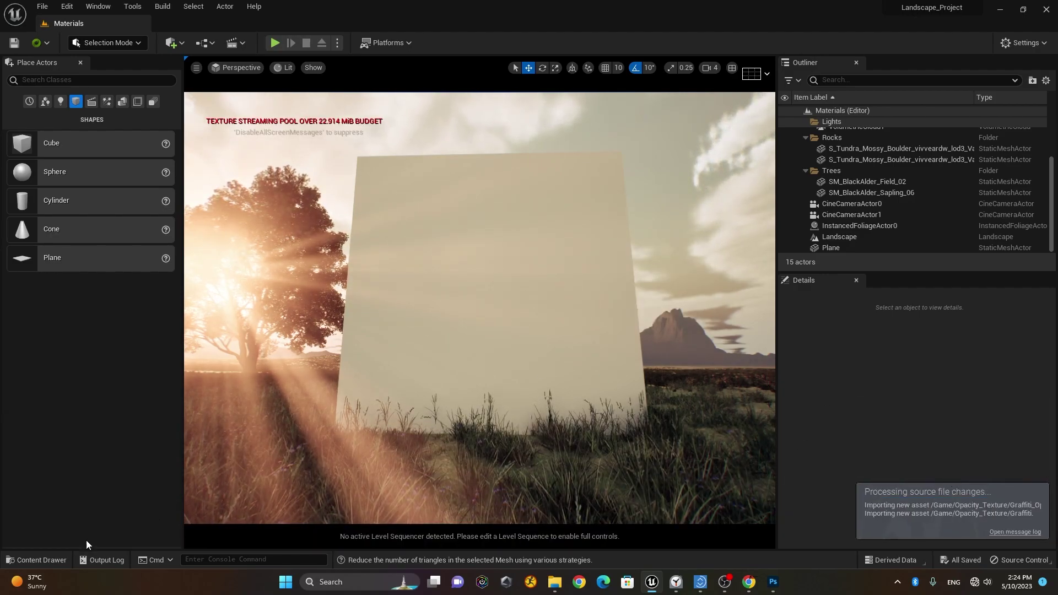
click(50, 560)
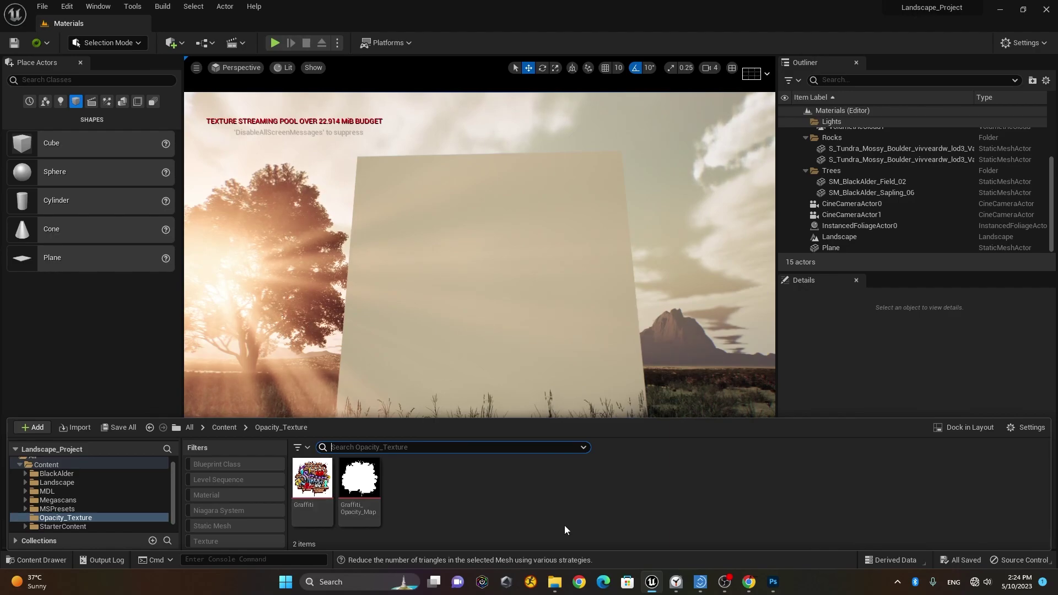
click(498, 497)
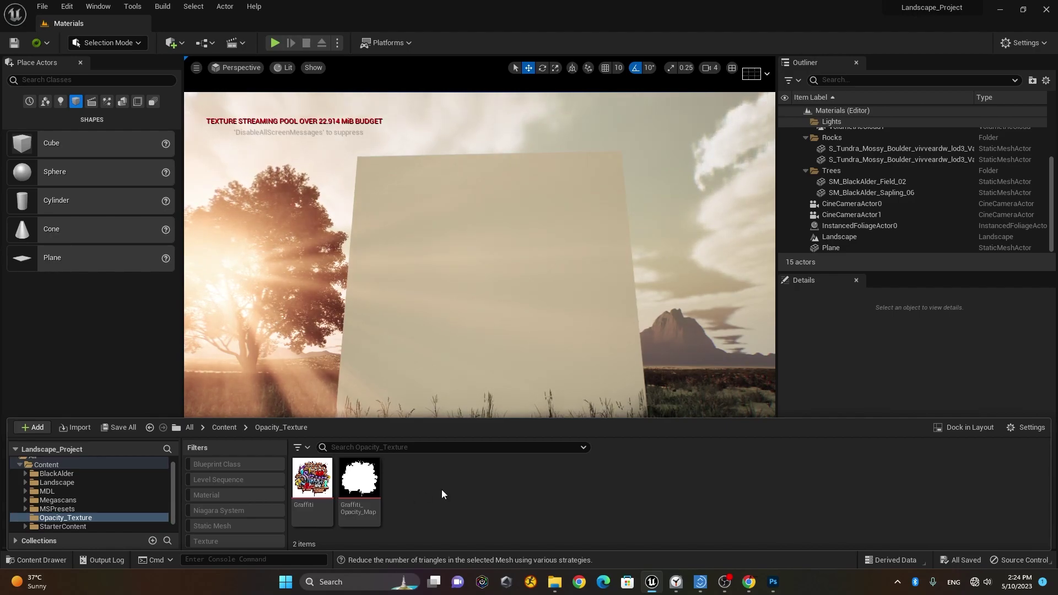
Step: Create a new material named Graffiti_Mat in the Opacity_Texture folder
right_click(441, 491)
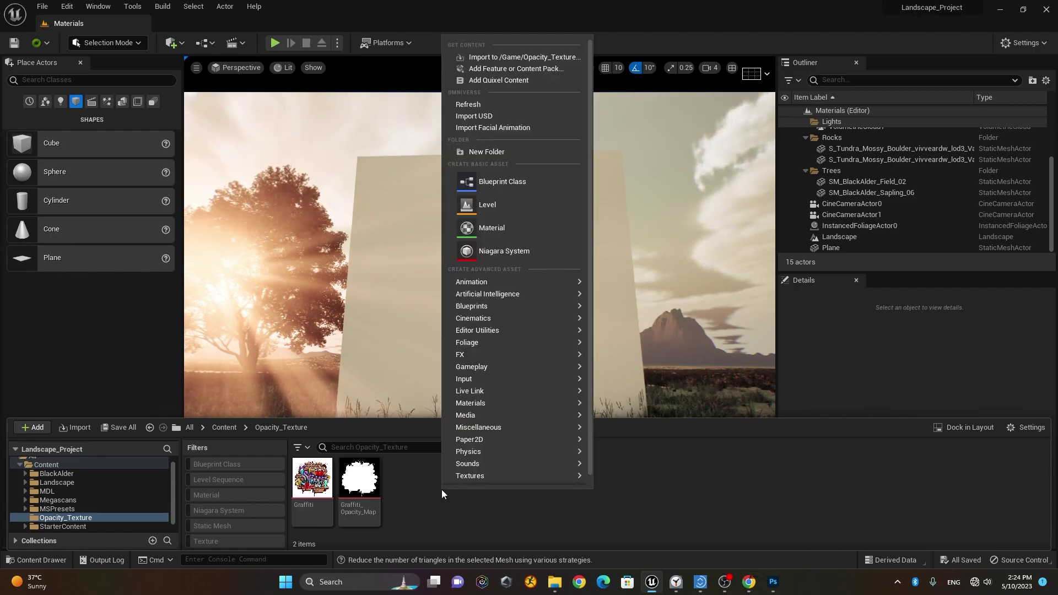
click(527, 227)
text(Graffit)
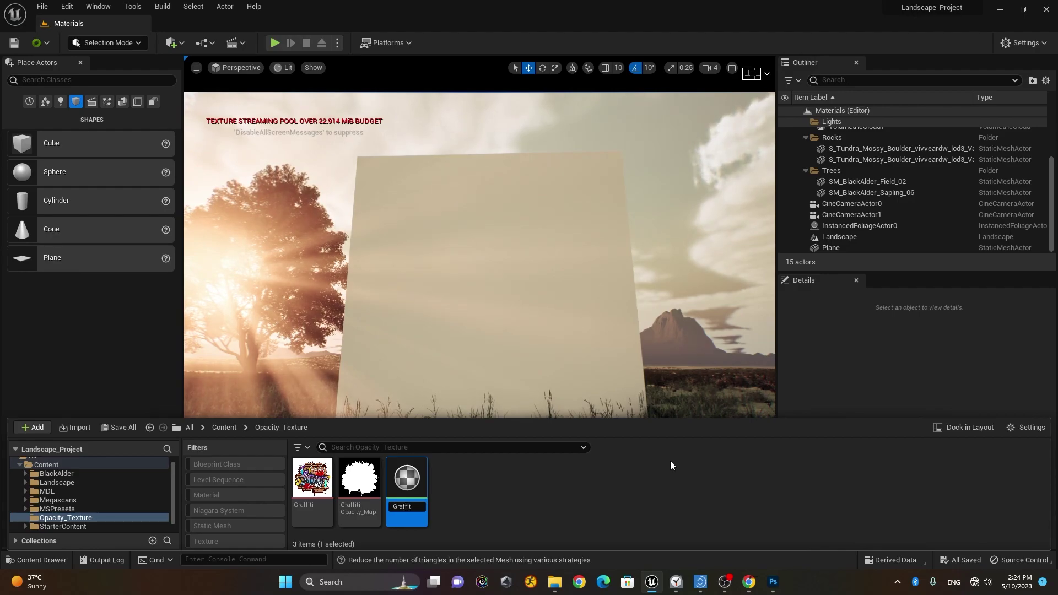
text(i)
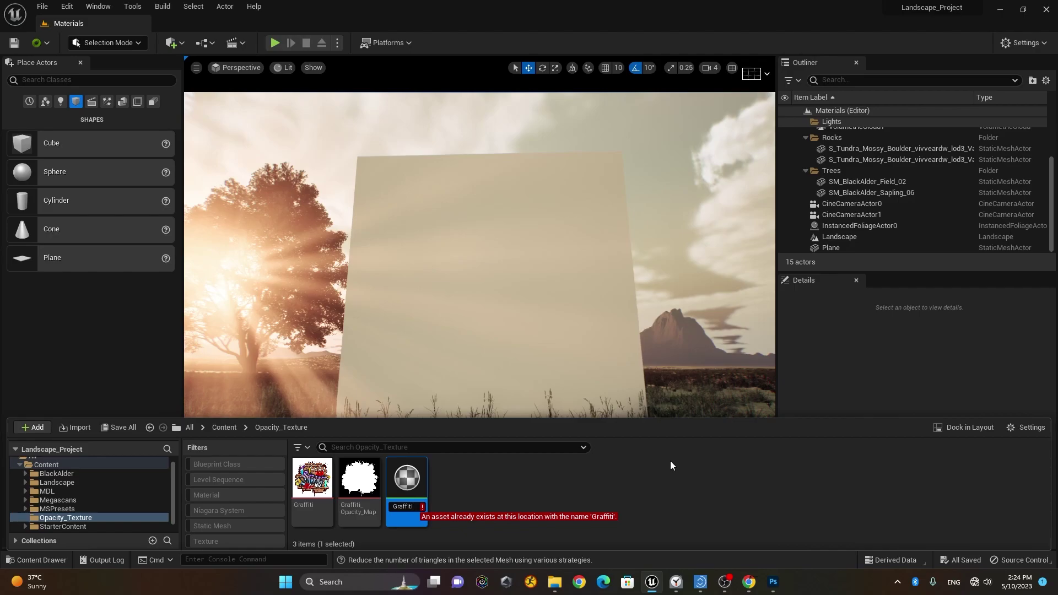
text(_Mat)
key(Return)
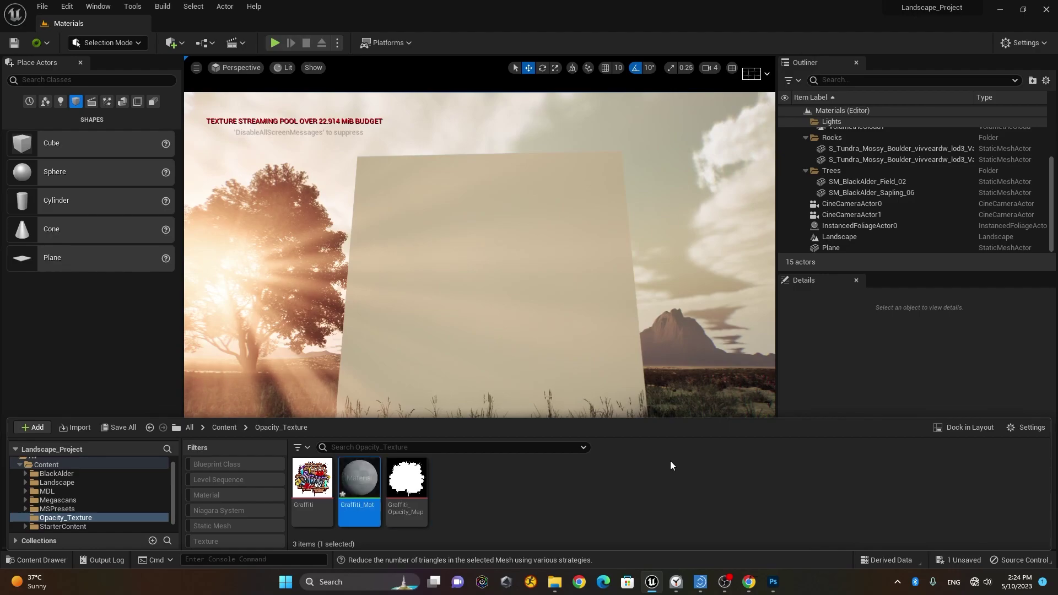
Step: Open Graffiti_Mat, add the Graffiti texture to its graph and connect the texture's RGB output to Base Color
double_click(364, 477)
drag(117, 31, 215, 29)
click(37, 560)
drag(312, 450, 312, 212)
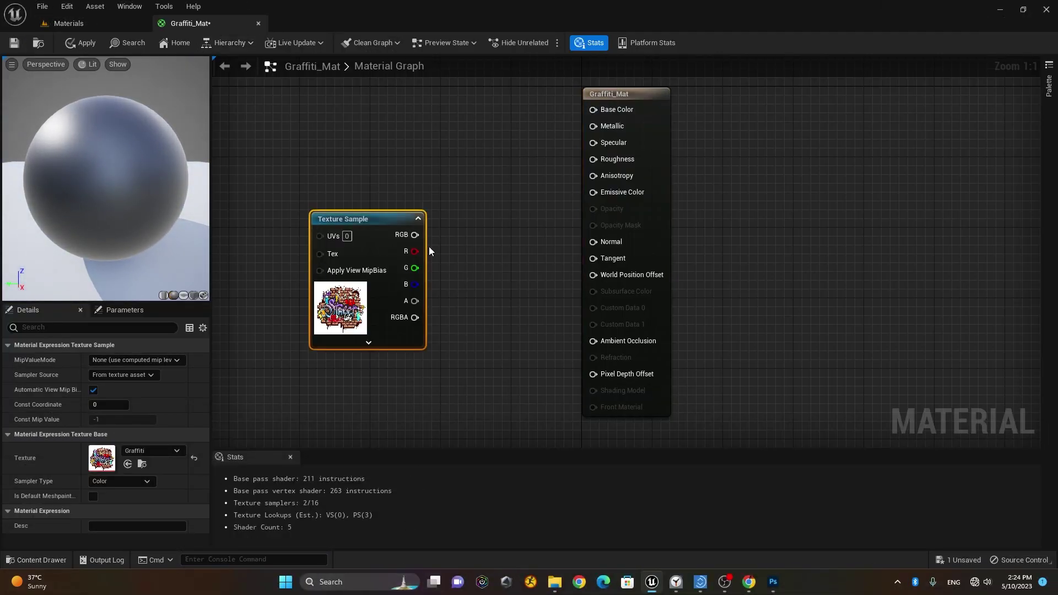
drag(415, 234, 592, 109)
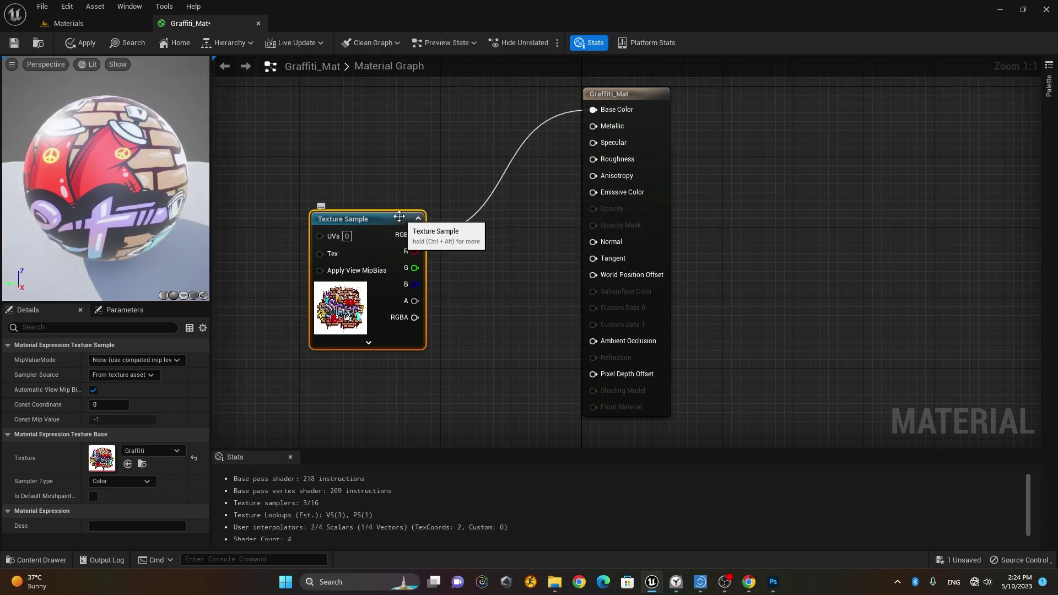
drag(400, 217, 392, 141)
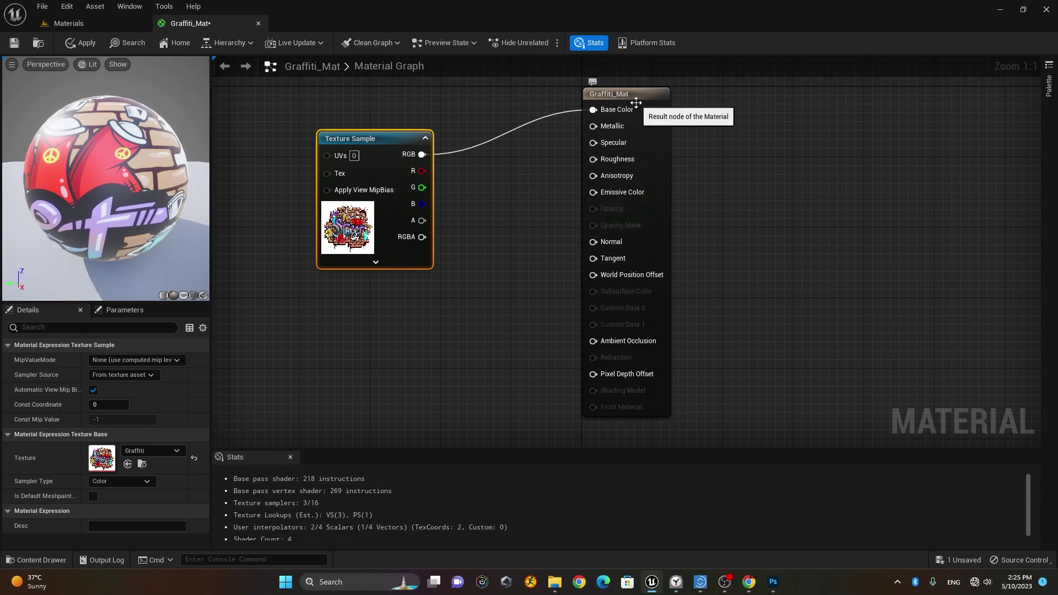
Step: Set the material's Blend Mode to Translucent and its translucency Lighting Mode to Surface TranslucencyVolume
click(616, 96)
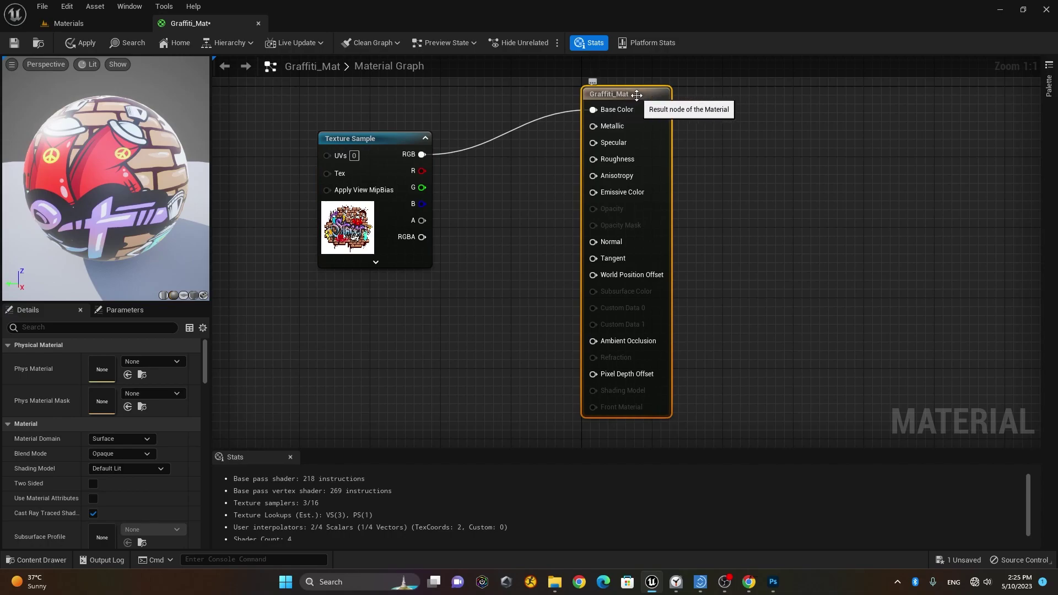
mouse_move(636, 95)
mouse_down()
mouse_move(642, 108)
mouse_move(629, 100)
mouse_up()
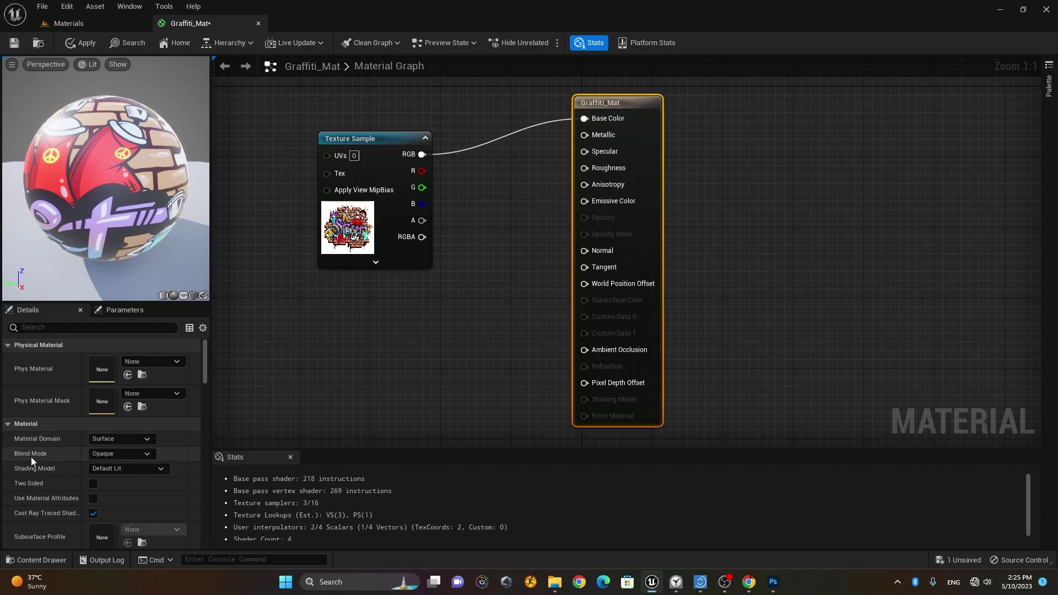
click(121, 453)
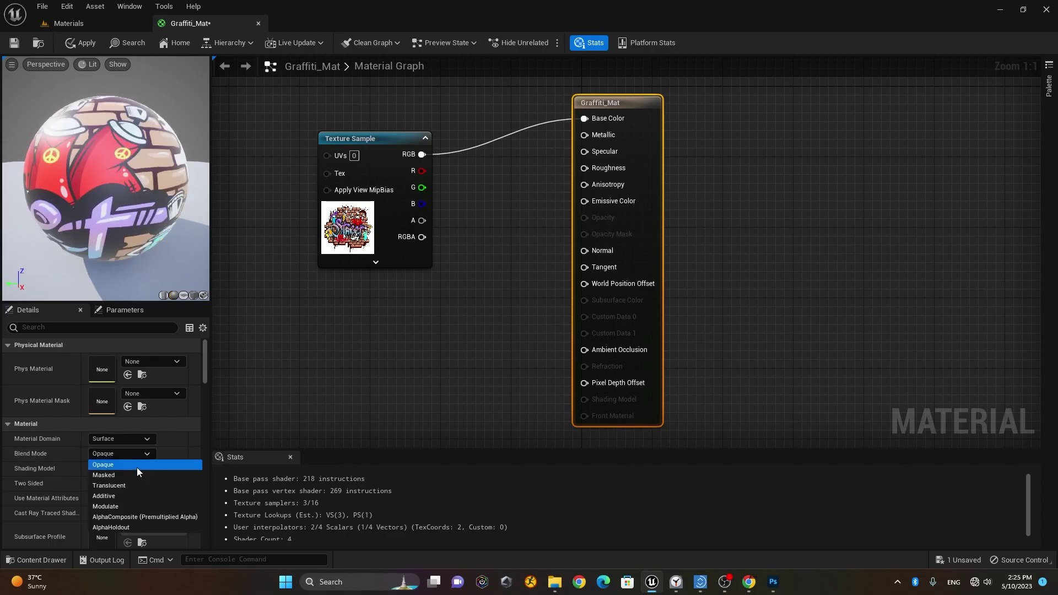
click(147, 487)
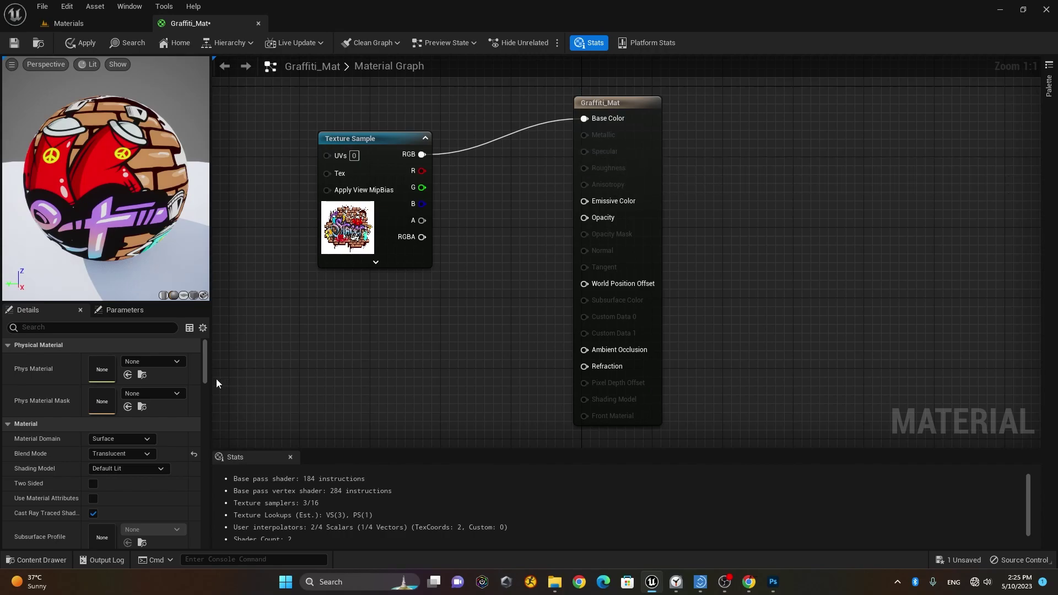
mouse_move(204, 369)
mouse_down()
mouse_move(205, 535)
mouse_move(197, 477)
mouse_move(208, 405)
mouse_up()
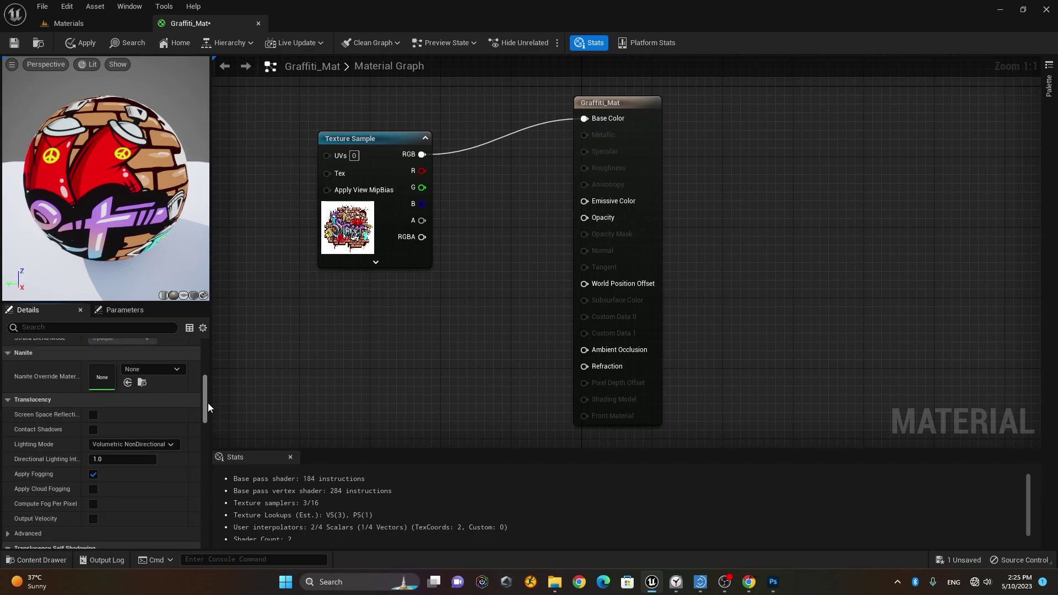
click(146, 446)
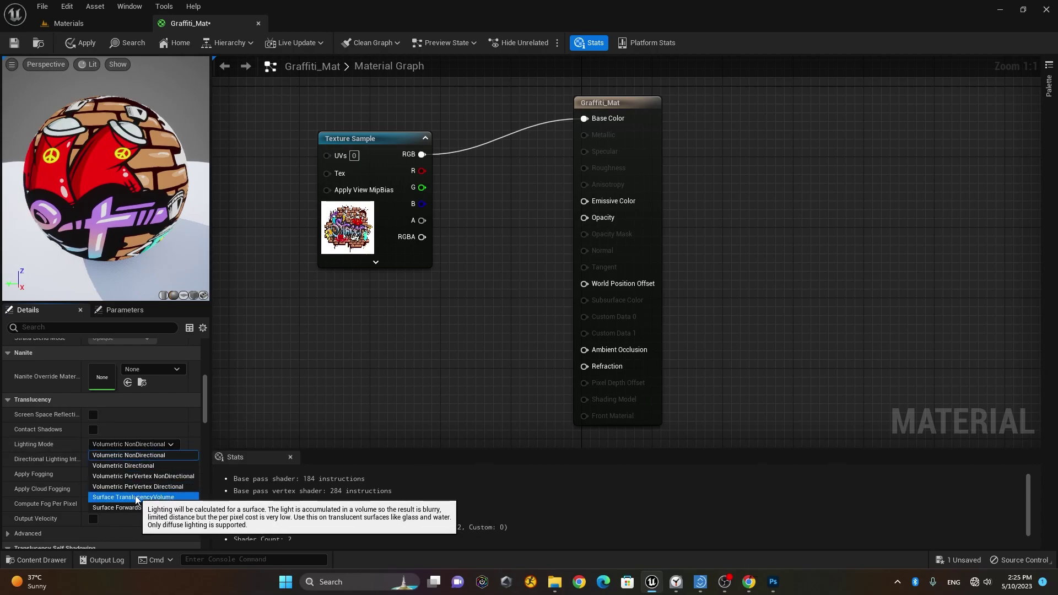
click(175, 498)
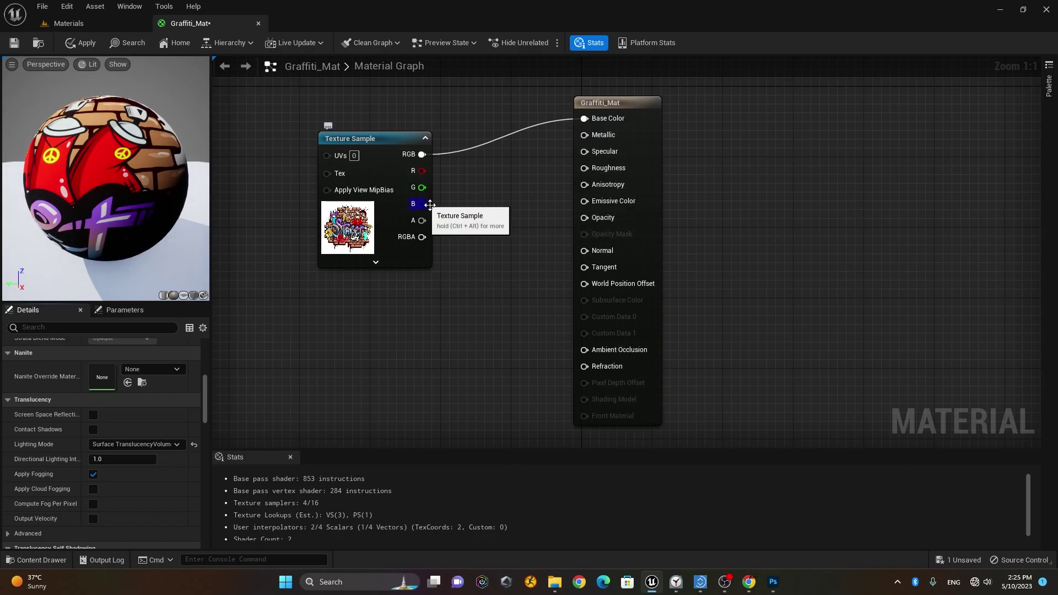
Step: Add the Graffiti_Opacity_Map texture below the color texture and connect its RGB output to Opacity
drag(376, 141, 366, 109)
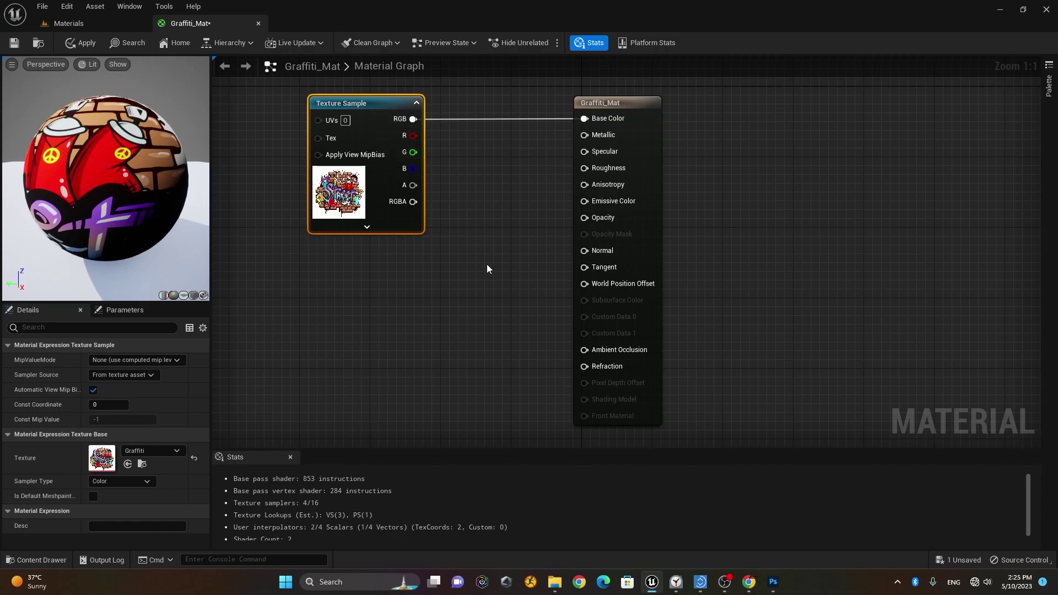
click(31, 564)
click(412, 440)
drag(415, 435, 595, 220)
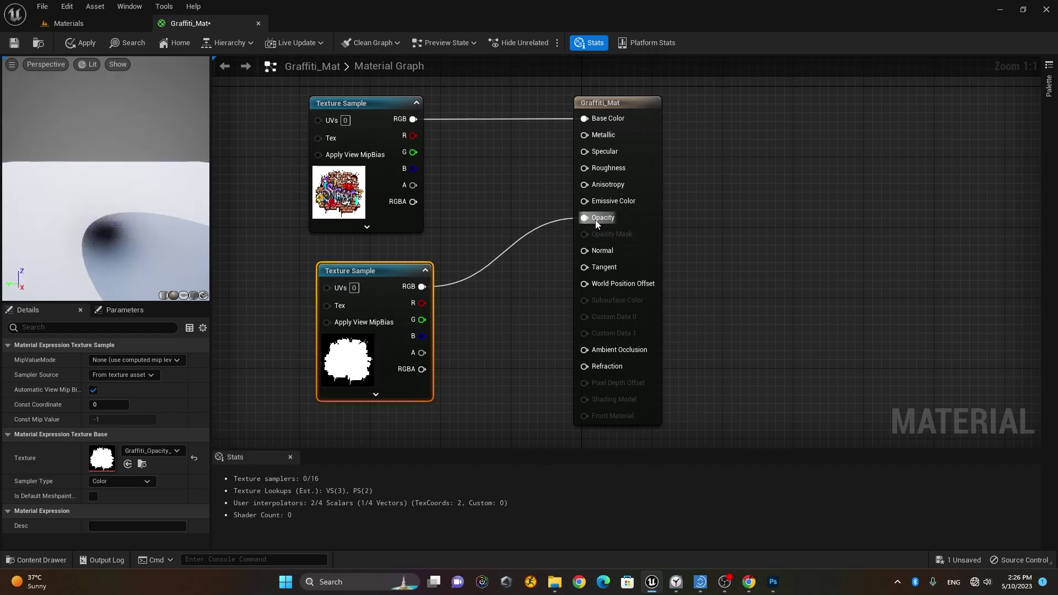
drag(106, 179, 129, 208)
Step: Place two Constant nodes between the two texture samples and connect the upper one to Metallic
drag(477, 184, 496, 245)
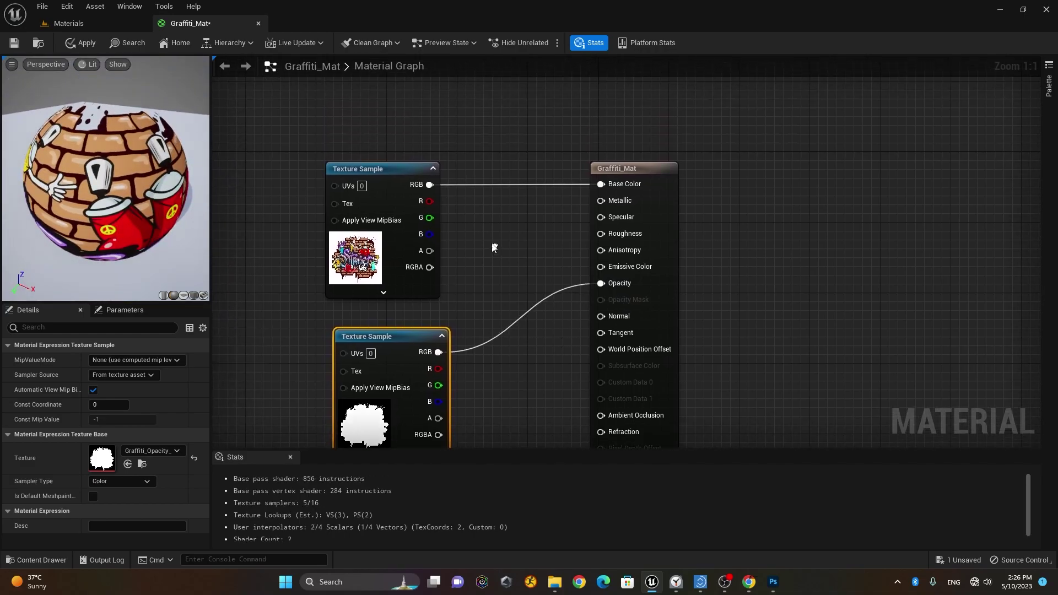
drag(393, 164, 387, 83)
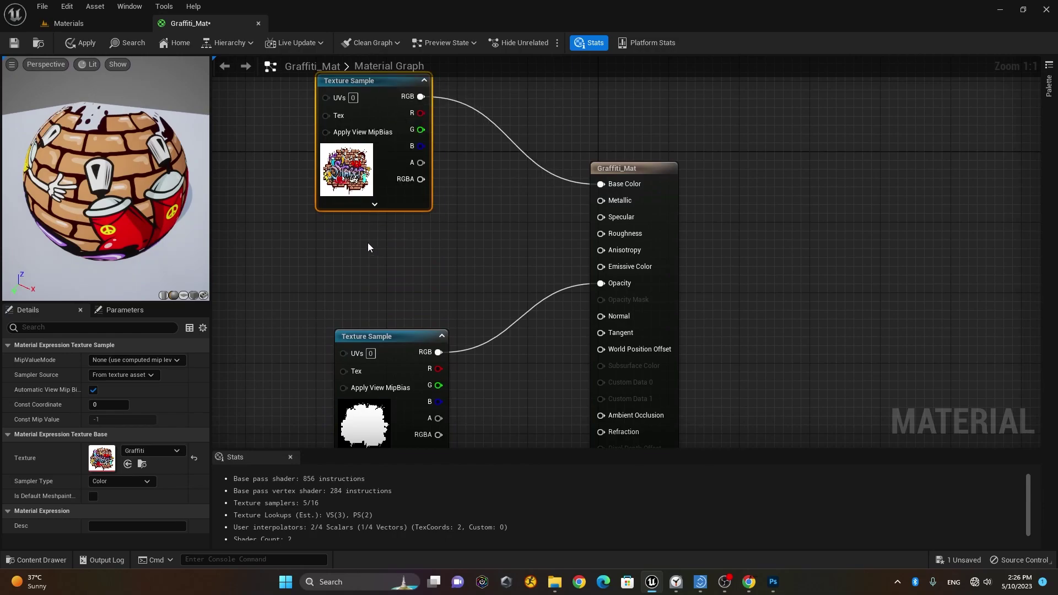
key(1)
click(349, 239)
click(356, 280)
mouse_move(389, 246)
mouse_down()
mouse_move(408, 229)
mouse_move(380, 233)
mouse_up()
drag(394, 292, 379, 288)
drag(407, 247, 600, 201)
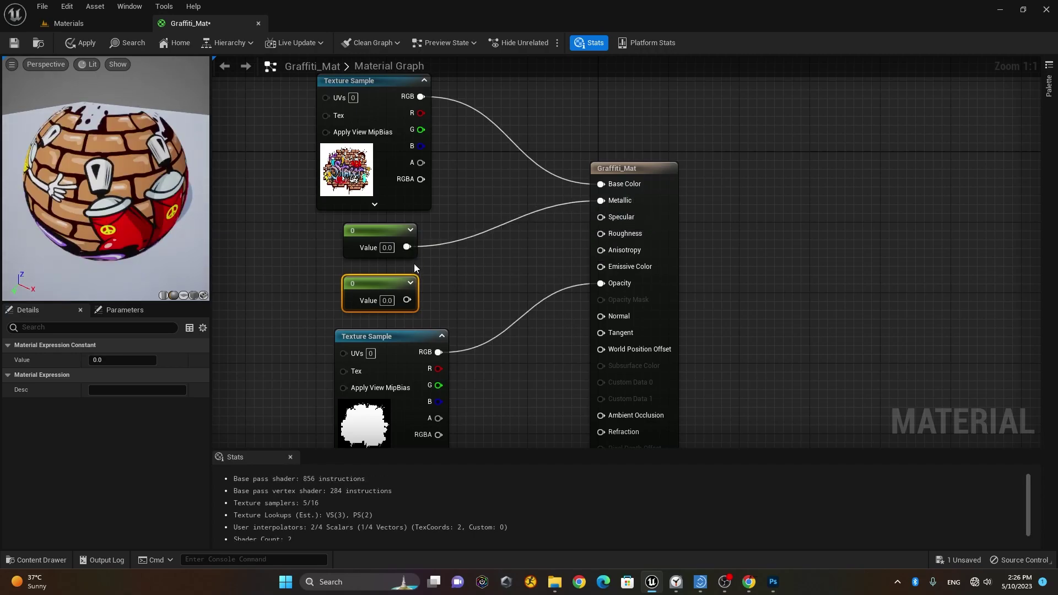
Step: Set the values of both Constant nodes to 0.5
click(387, 248)
text(.5)
key(Return)
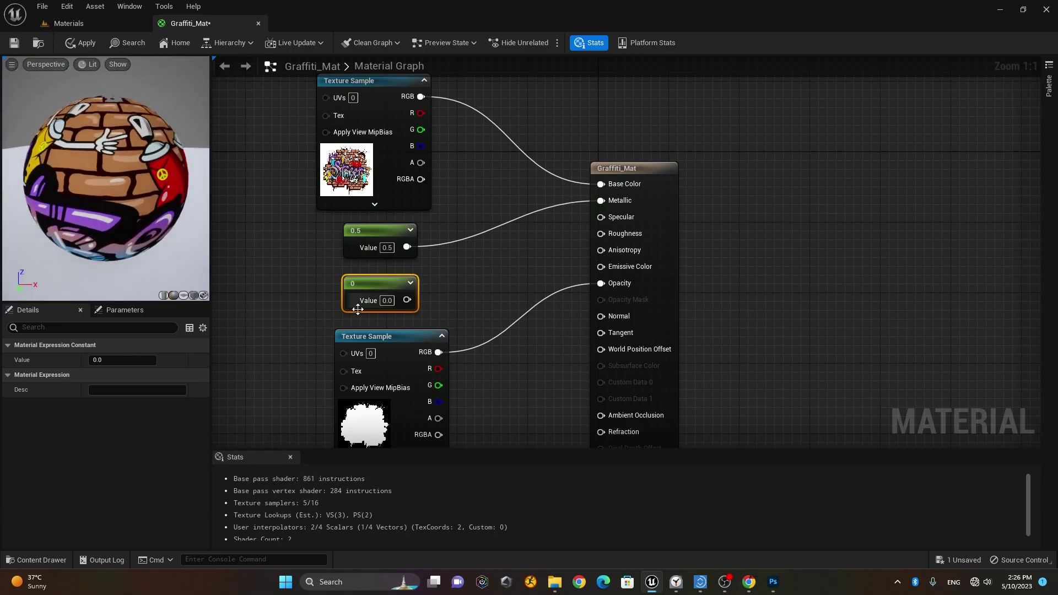
click(387, 301)
text(.5)
key(Return)
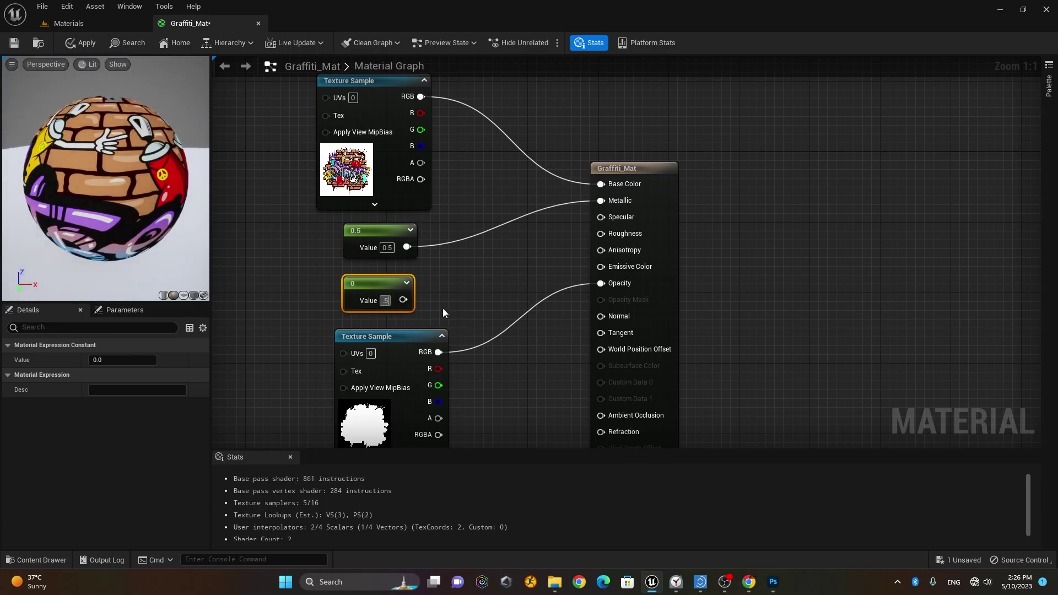
Step: Connect the lower Constant node to Roughness and save the Graffiti_Mat material
drag(407, 300, 611, 237)
drag(211, 215, 216, 215)
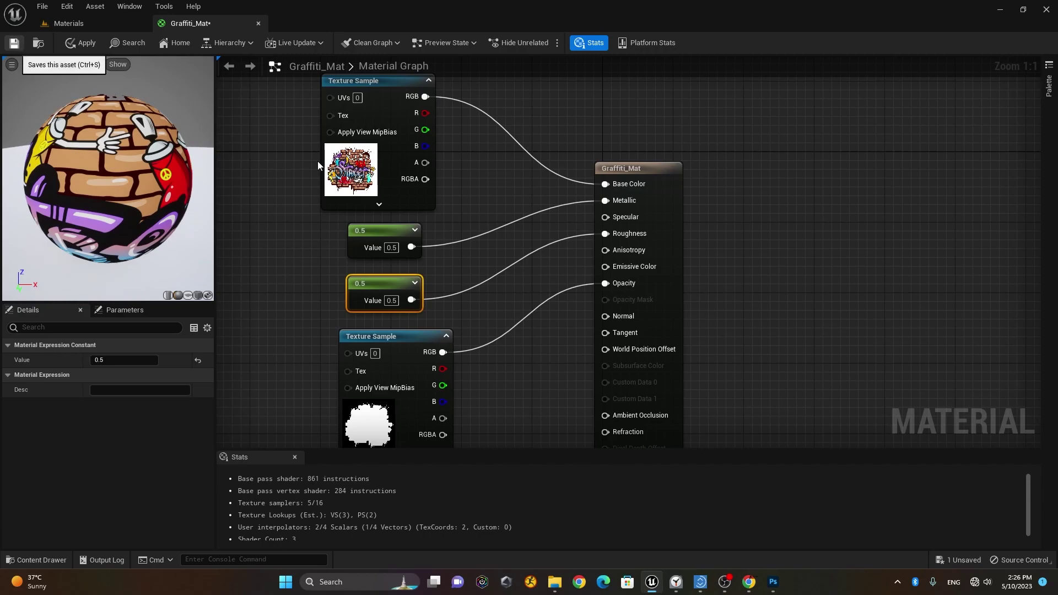
key(ctrl+s)
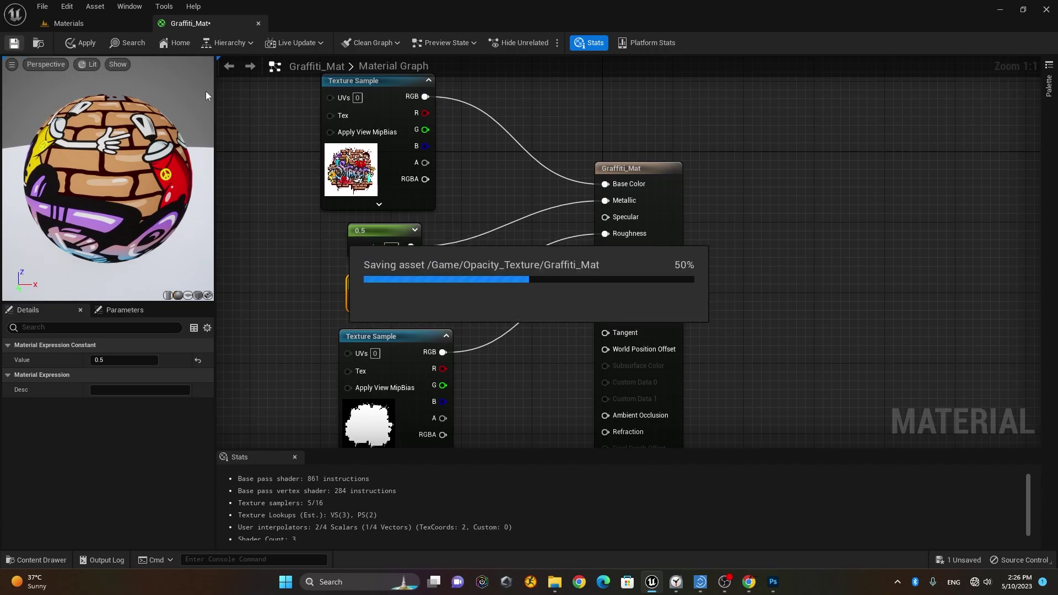
Step: Return to the Materials level and apply Graffiti_Mat to the upright plane
click(104, 23)
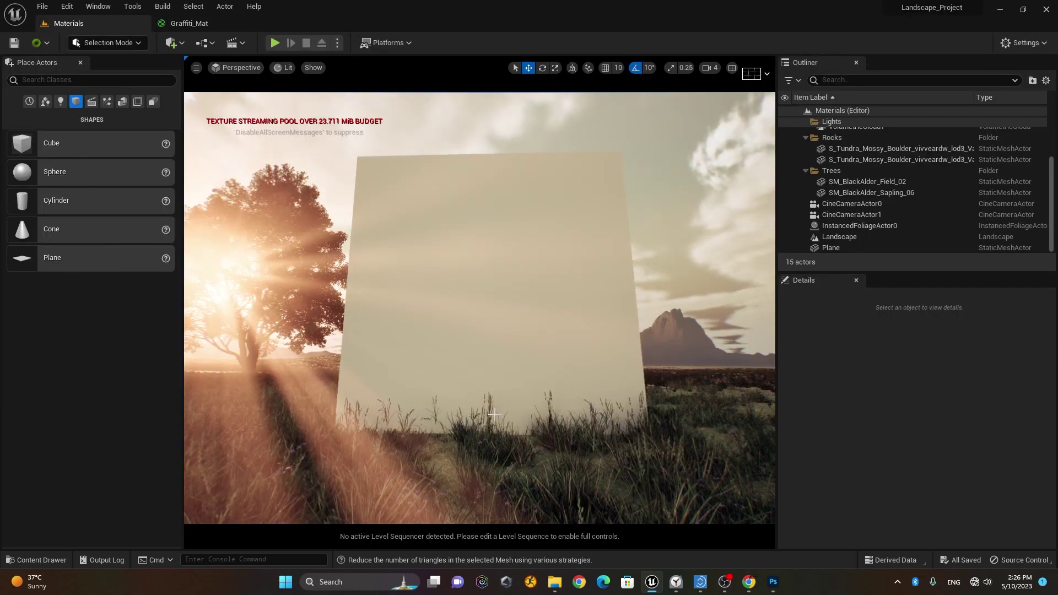
click(58, 558)
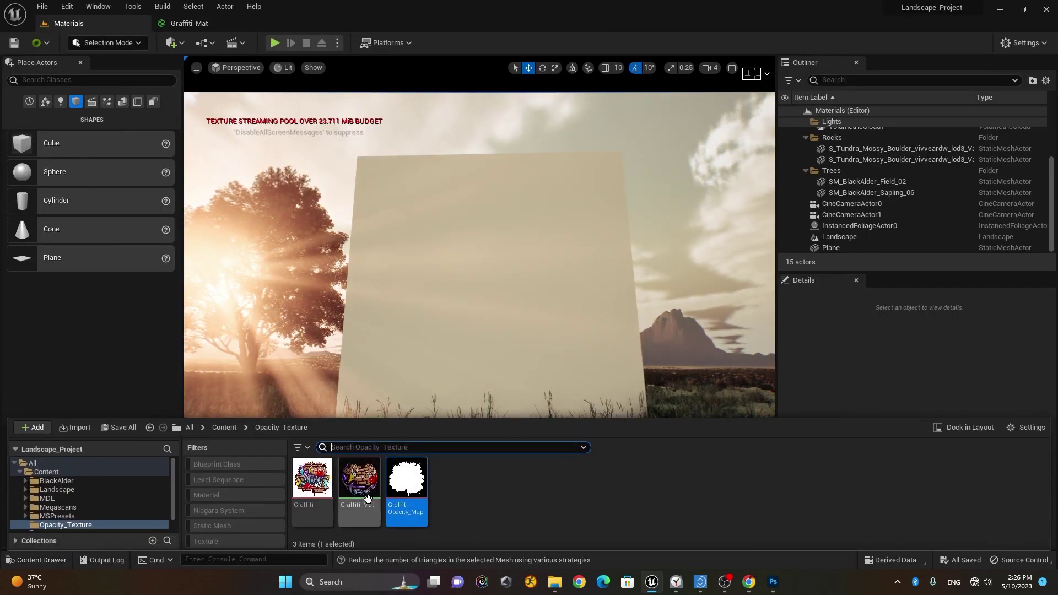
drag(370, 501, 573, 404)
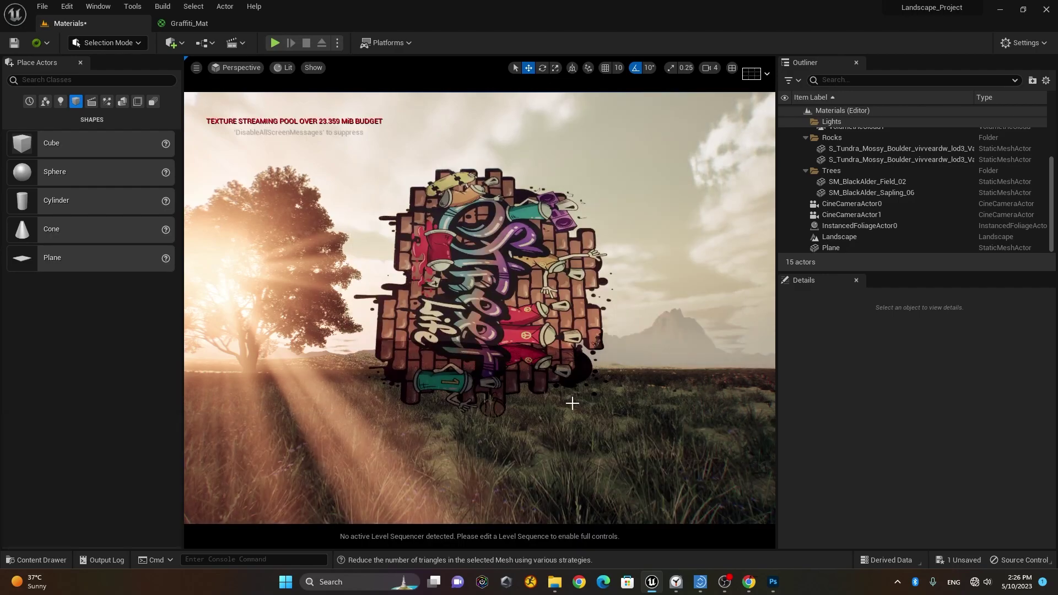
Step: Rotate the plane so the graffiti lettering reads horizontally, and lower it slightly toward the grass
click(548, 288)
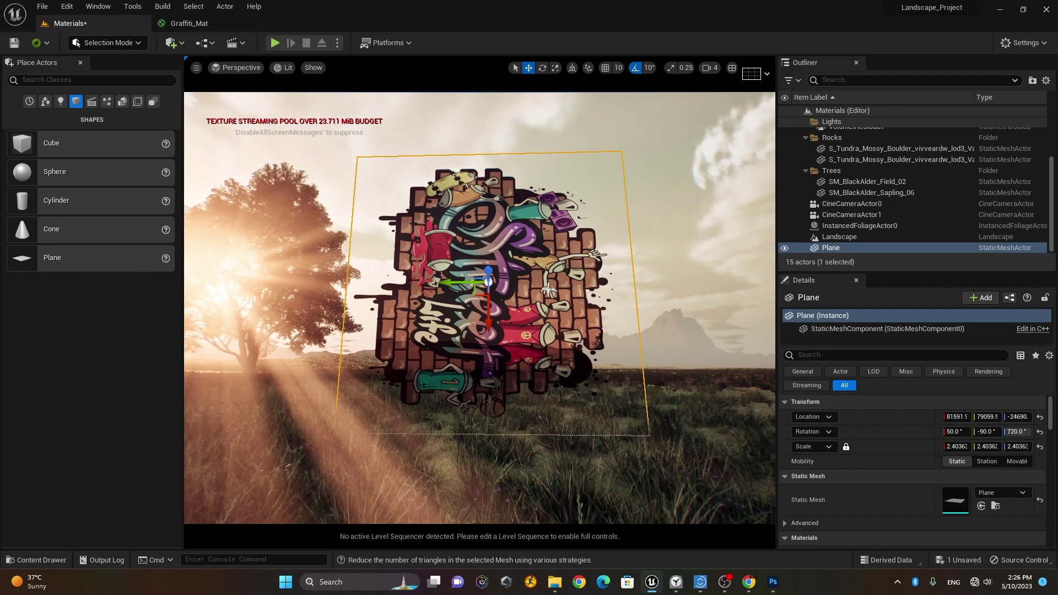
key(e)
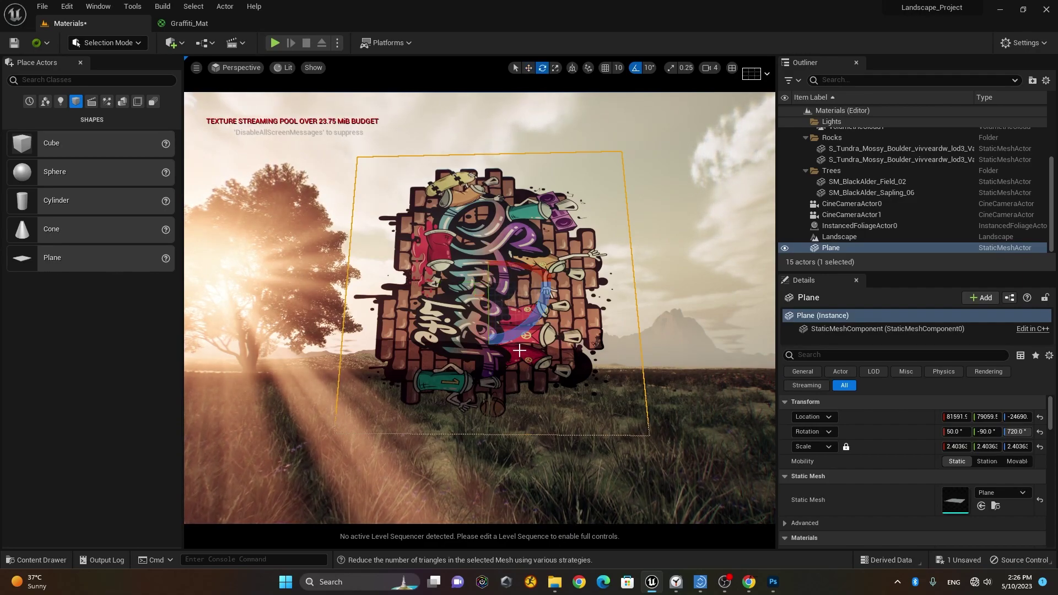
drag(520, 350, 630, 439)
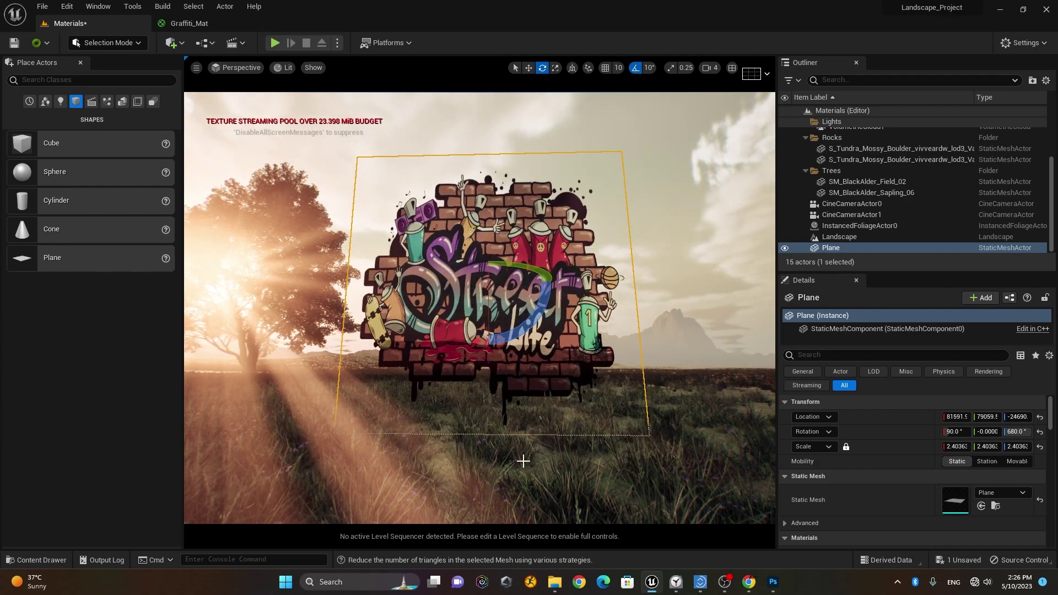
key(w)
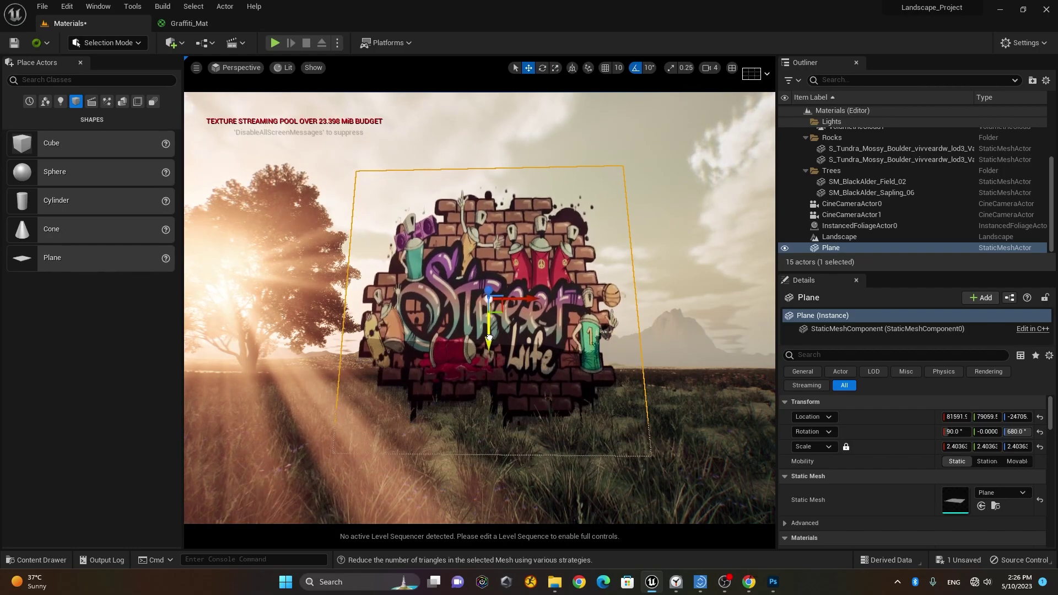
Step: Examine the graffiti plane's transparency and lighting up close and from several angles
key(d)
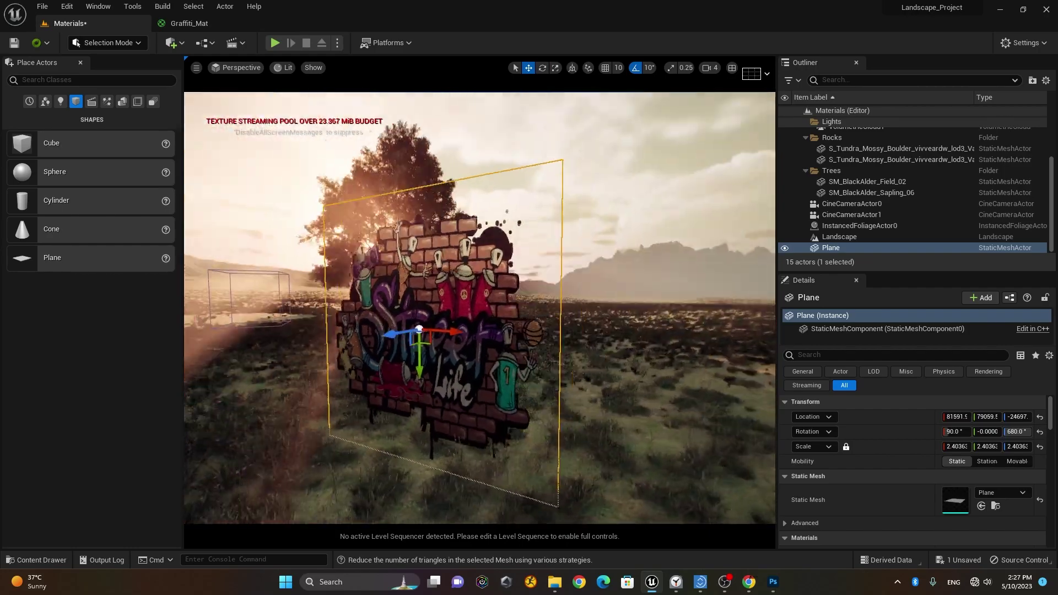
key(a)
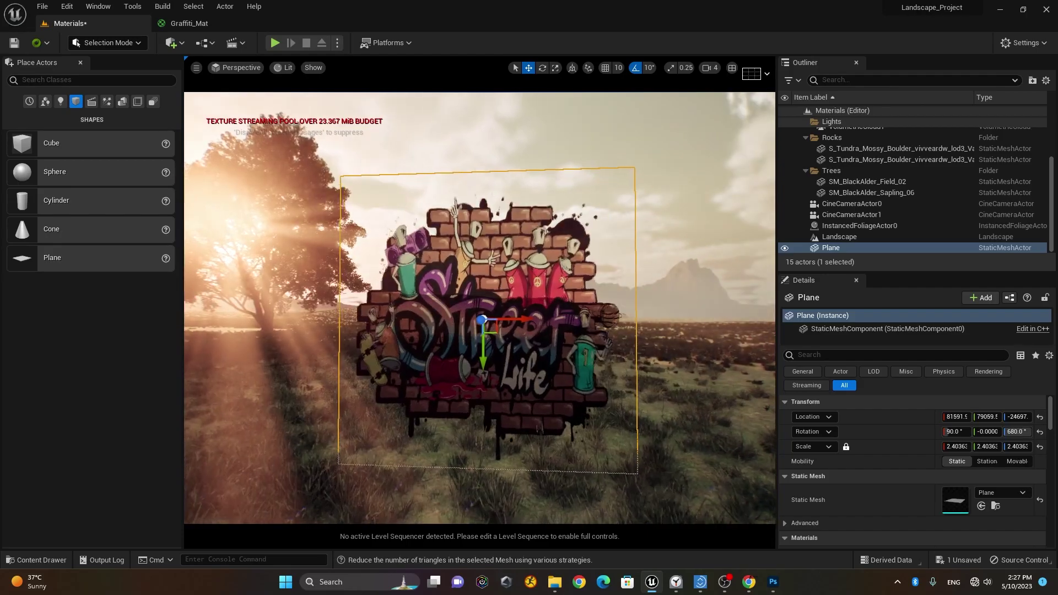
key(w)
key(a)
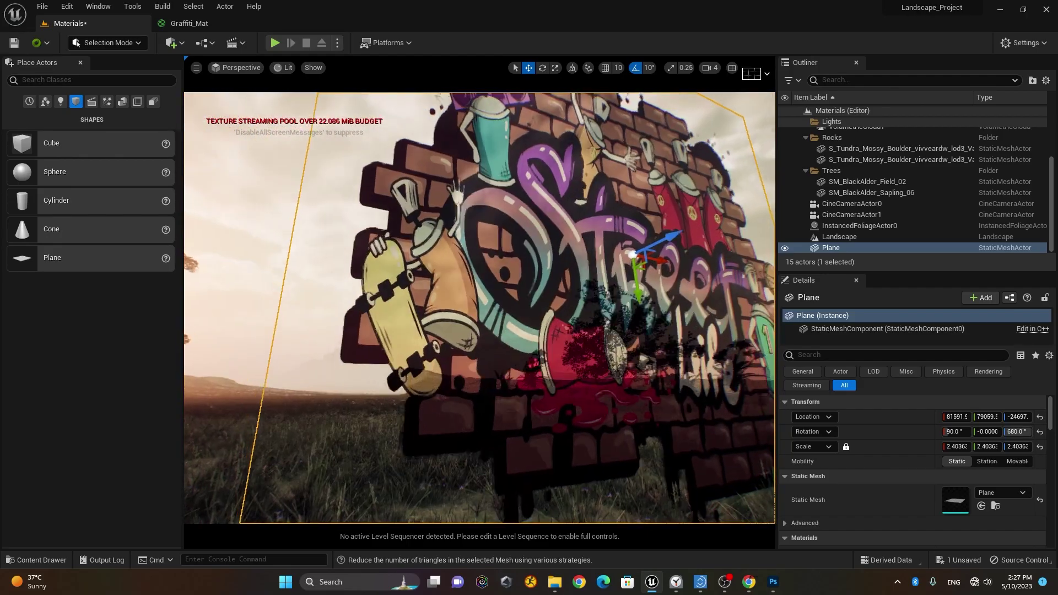
key(d)
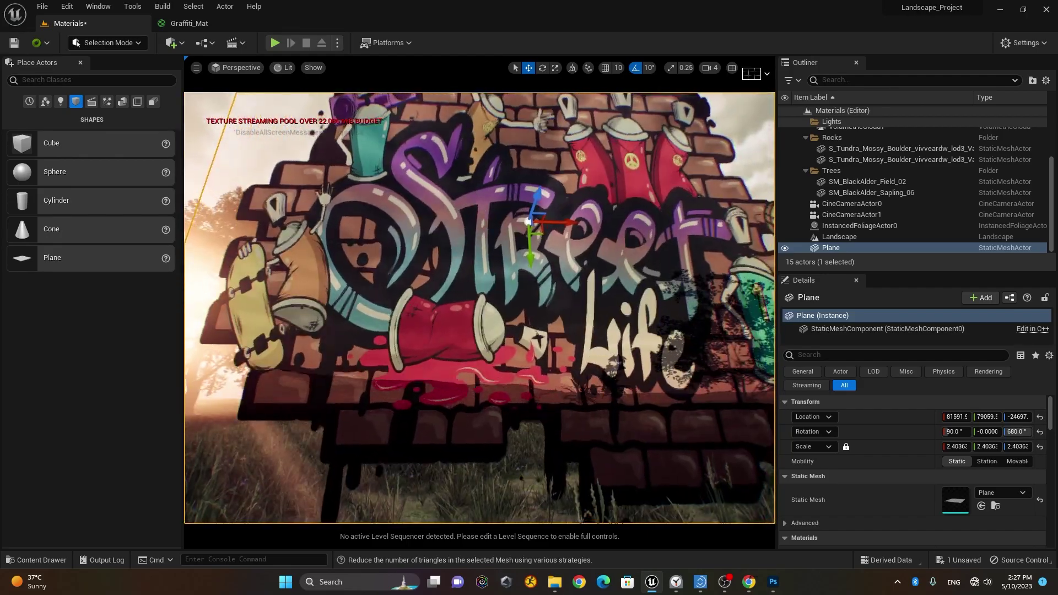
key(d)
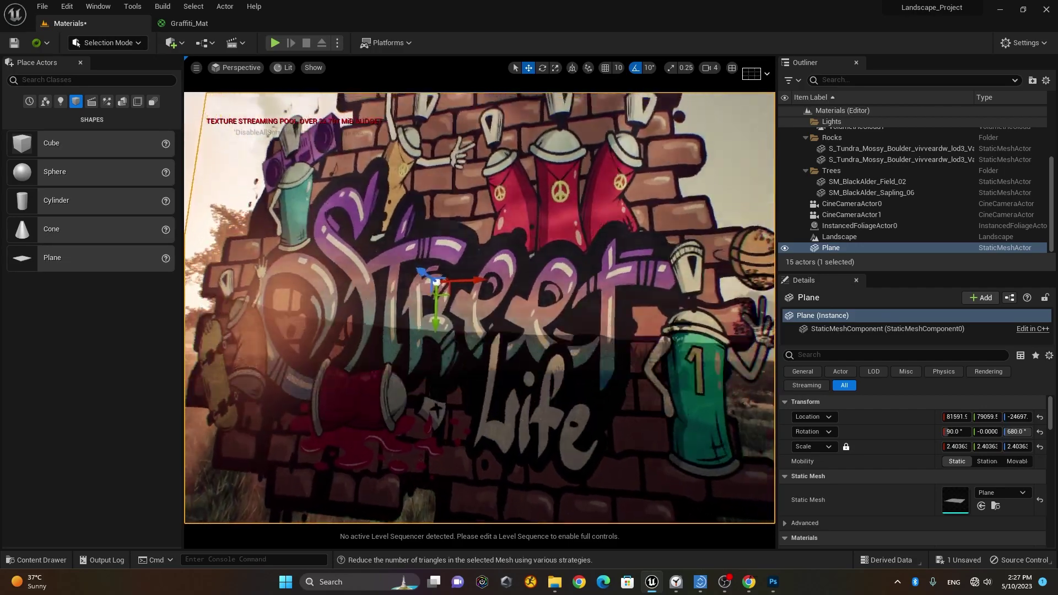
key(s)
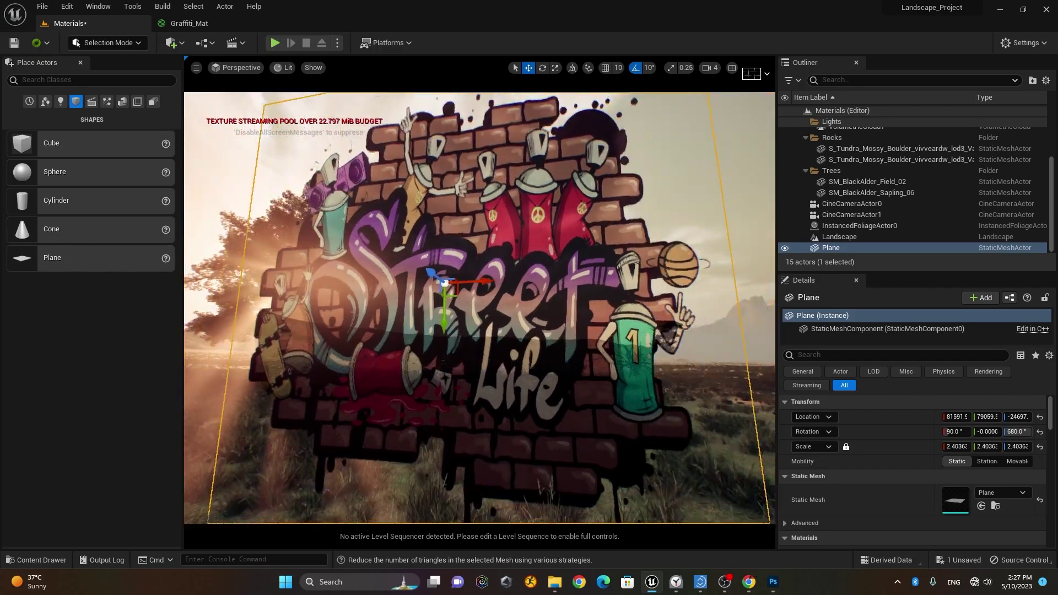
key(a)
key(d)
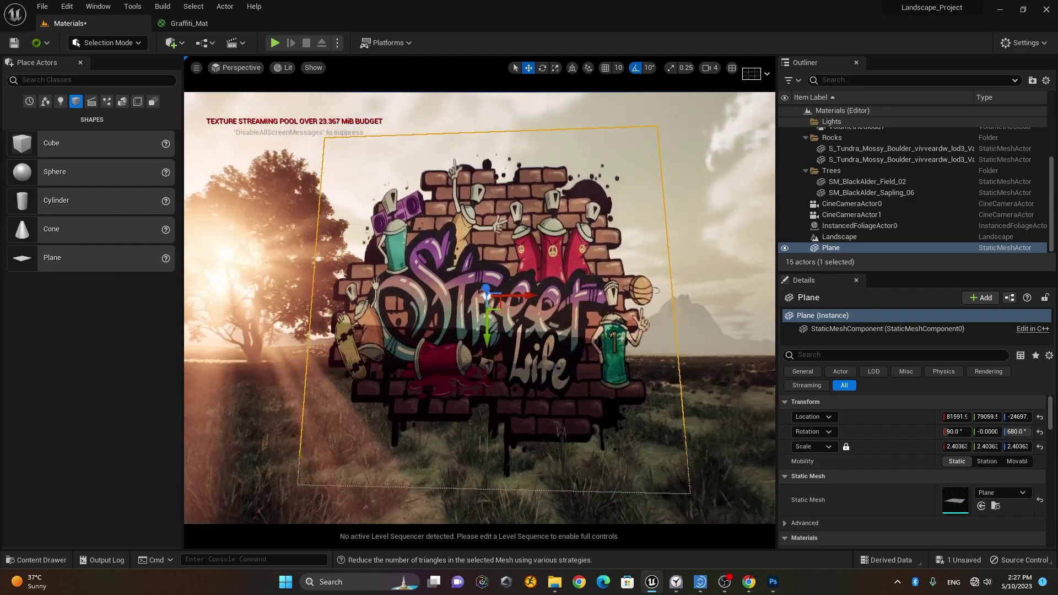
key(s)
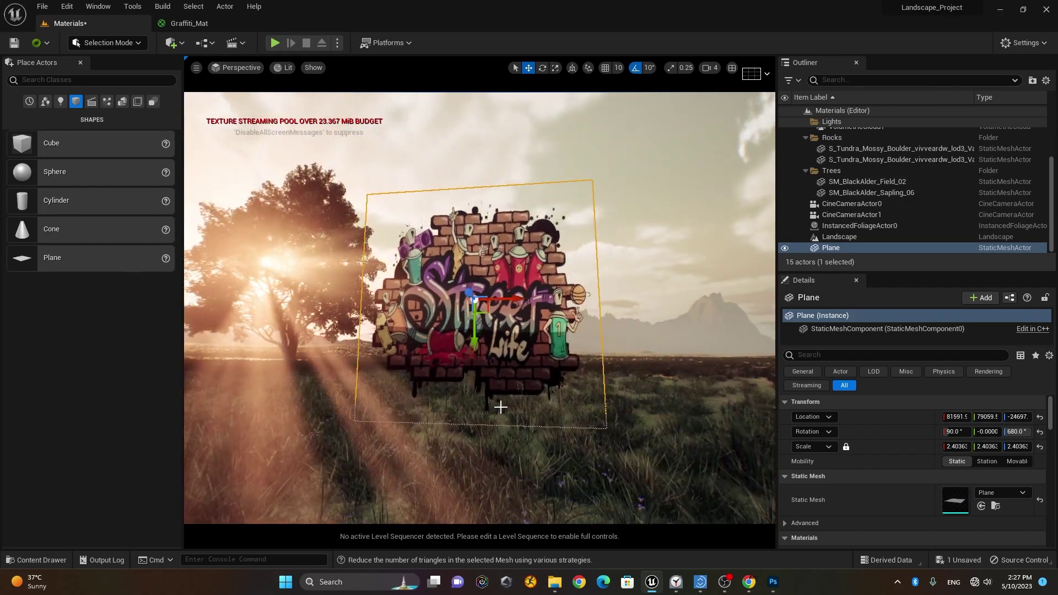
key(a)
key(w)
drag(509, 406, 516, 406)
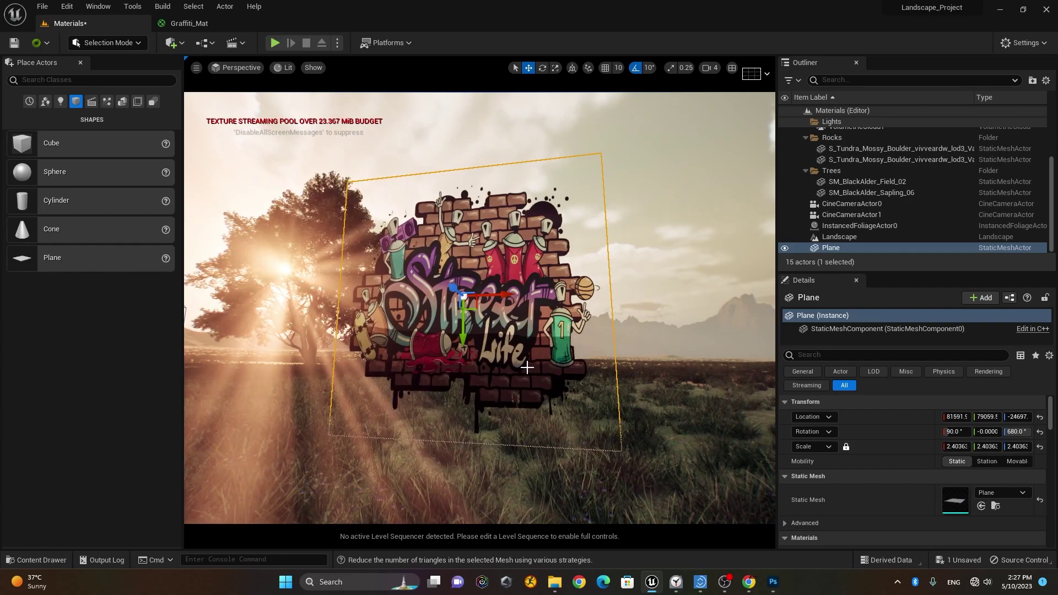
Step: Replace the graffiti plane with a cube scaled uniformly to about 1.68 and resting on the ground
key(Delete)
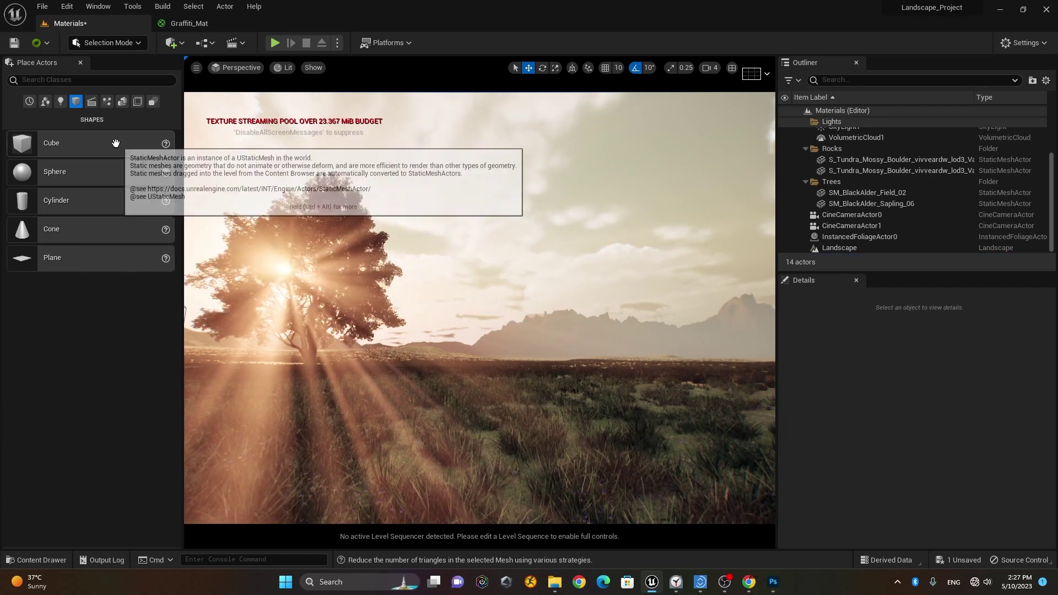
drag(82, 145, 551, 260)
key(r)
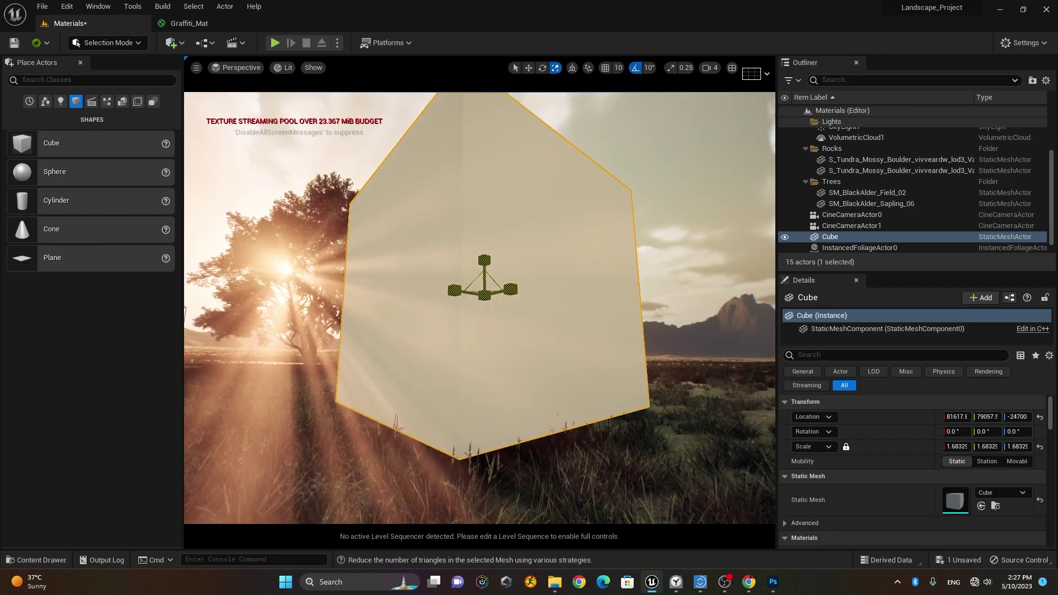
key(End)
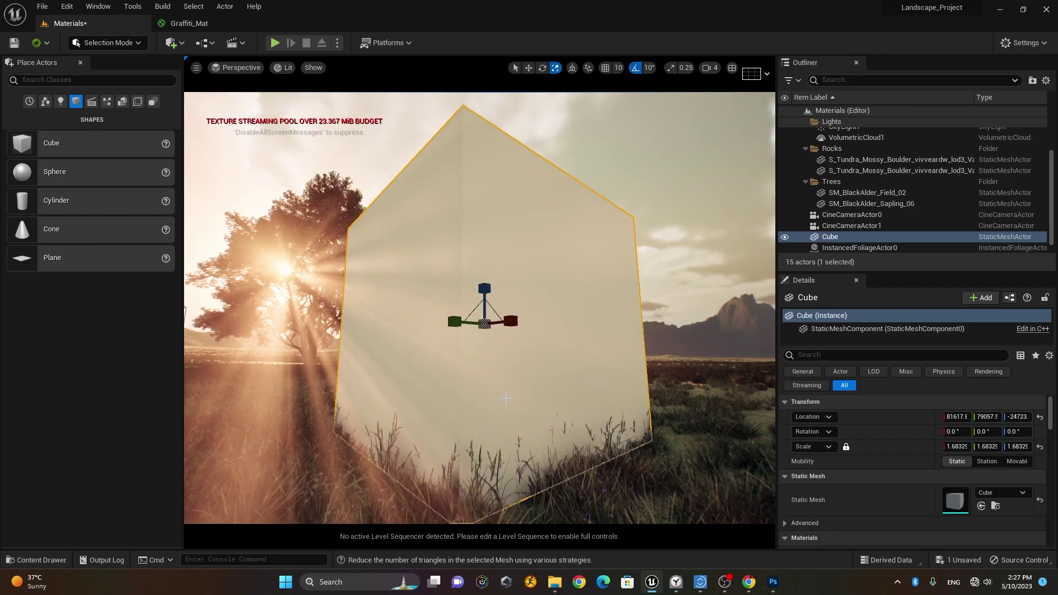
scroll(395, 406, down, 3)
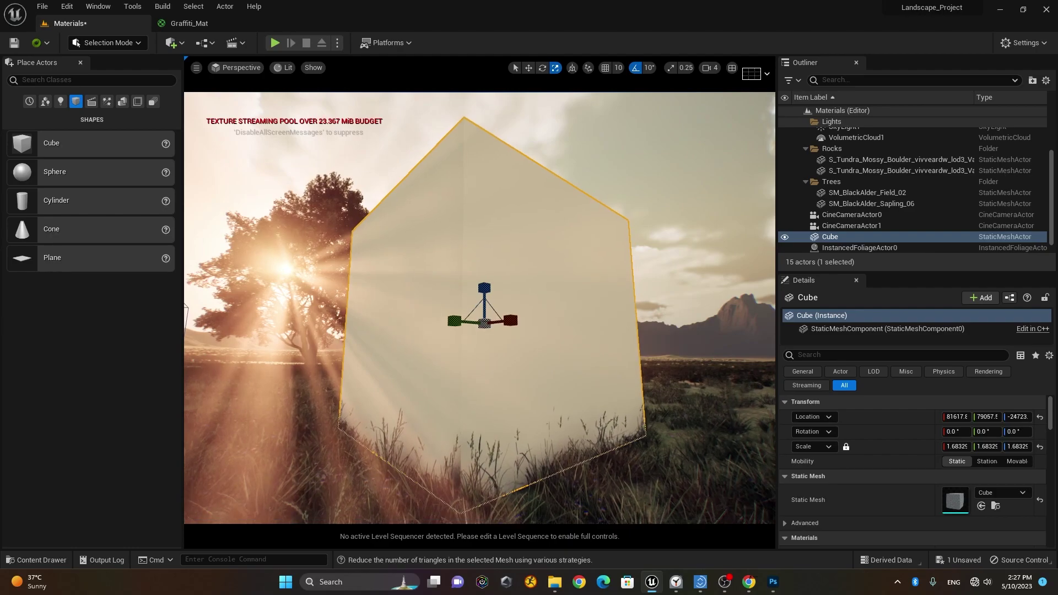
drag(395, 405, 407, 406)
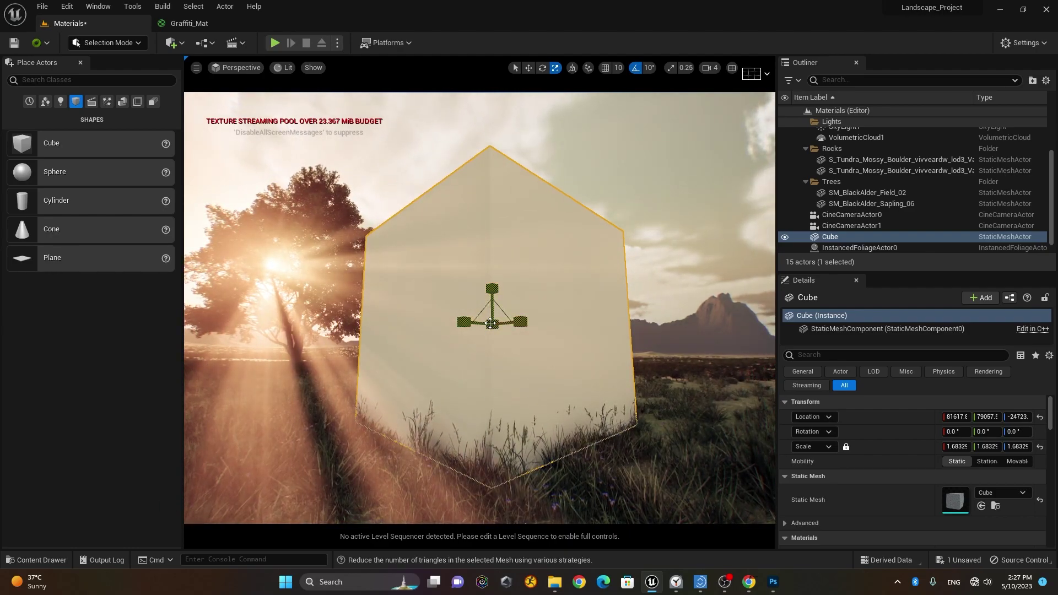
key(w)
drag(493, 292, 496, 223)
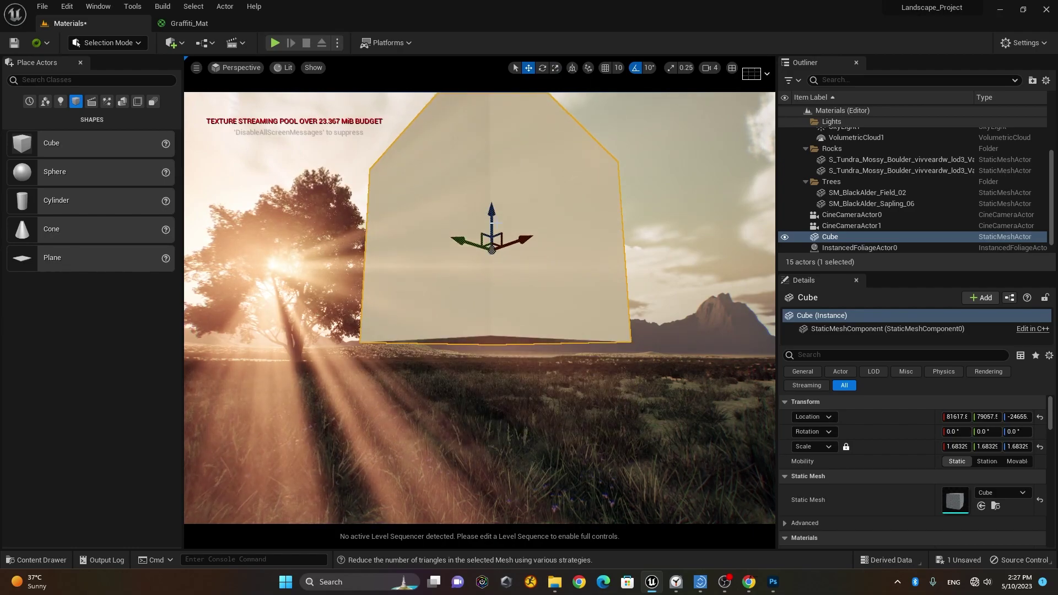
key(ctrl+z)
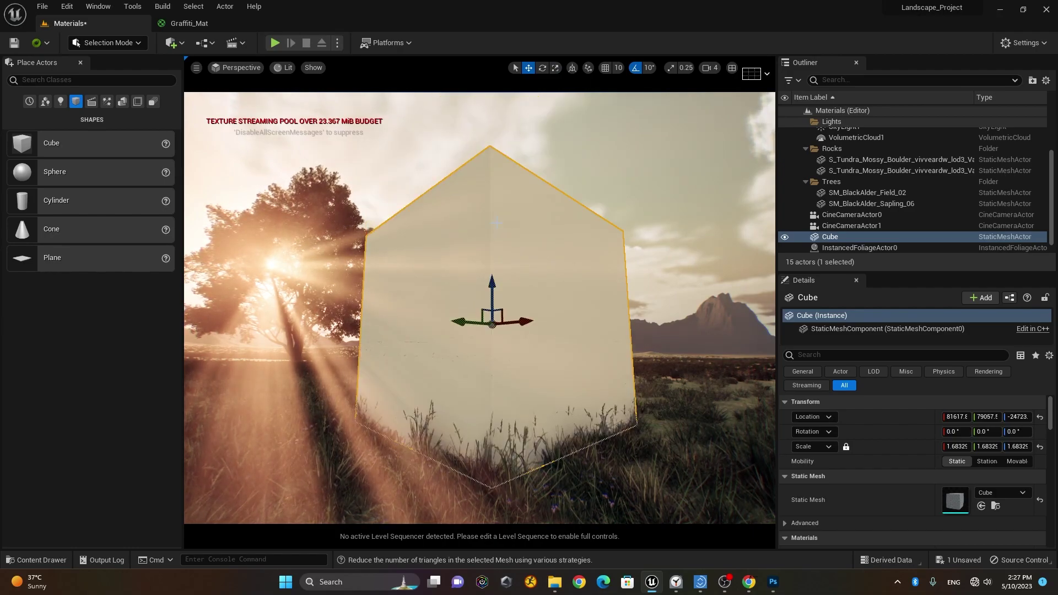
Step: Apply the Brick_Mat_Inst material from the Texture folder to the cube
click(66, 560)
scroll(105, 520, down, 1)
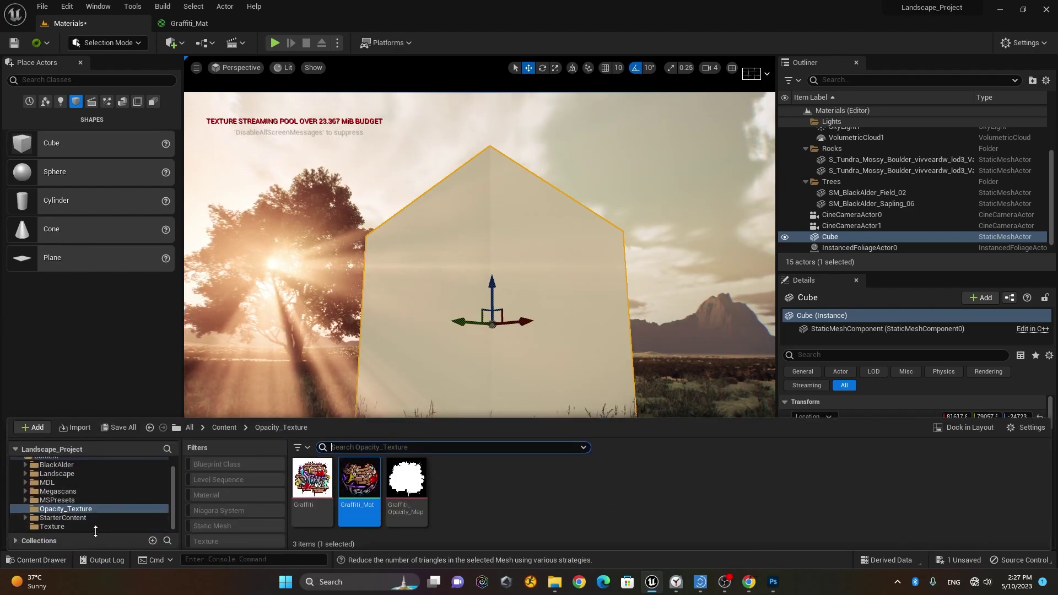
click(99, 526)
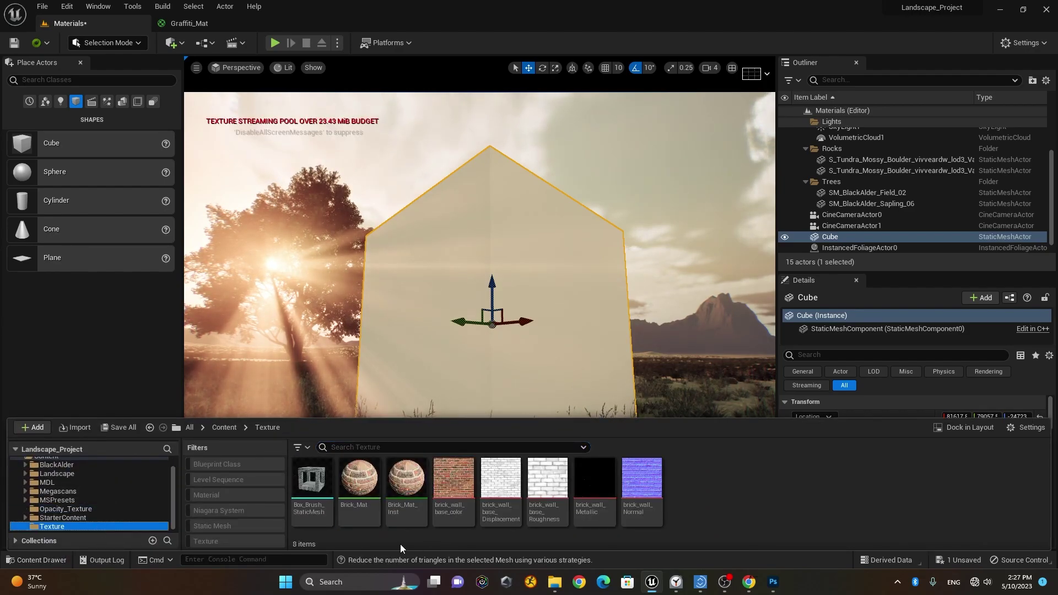
drag(406, 478, 555, 356)
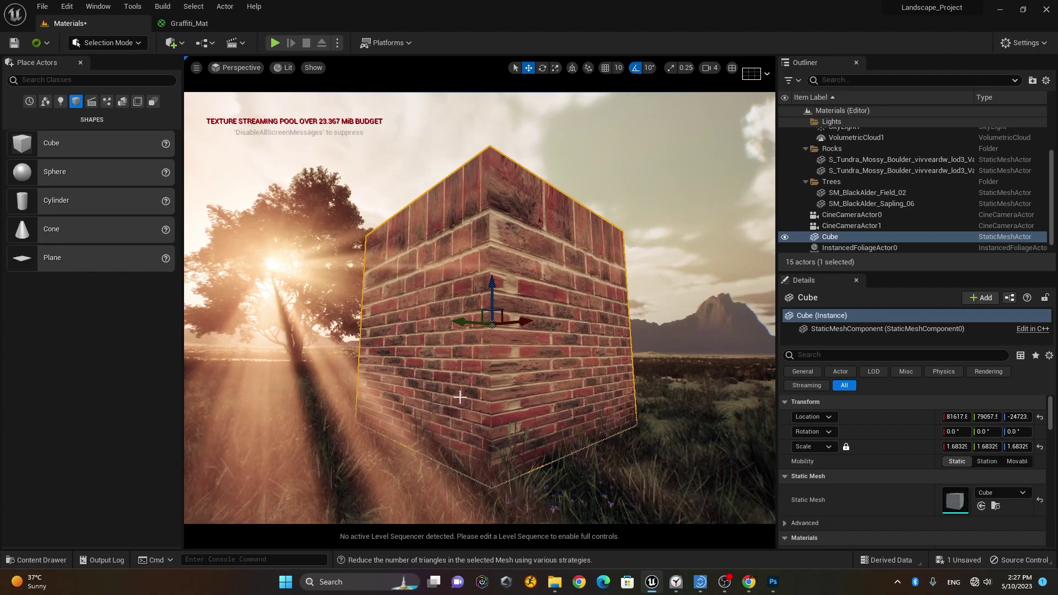
Step: Rotate the brick cube to -10° around its vertical axis
key(e)
mouse_move(468, 315)
mouse_down()
mouse_move(421, 319)
mouse_move(452, 319)
mouse_up()
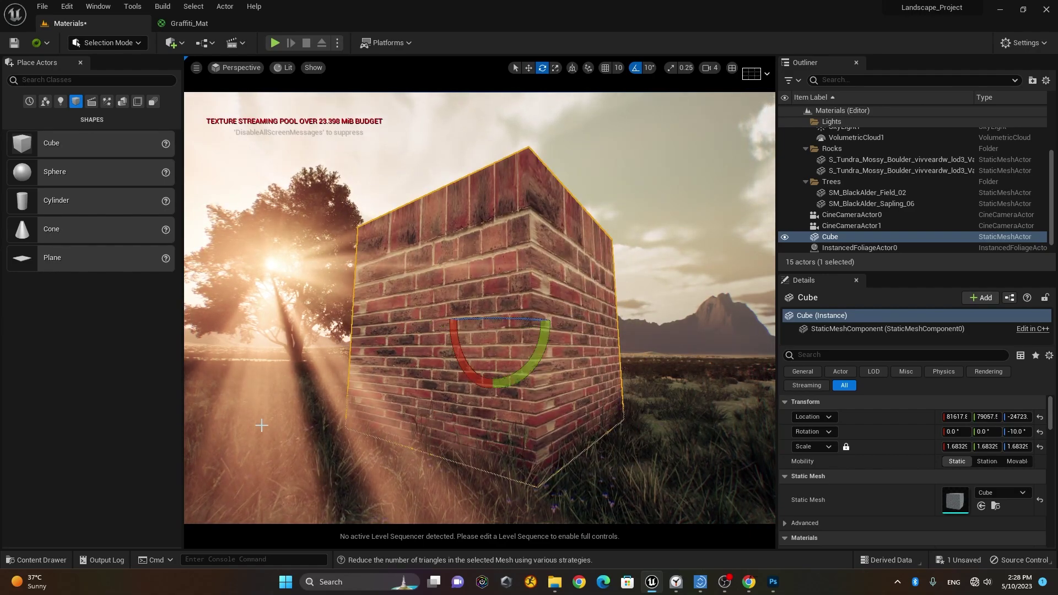
key(a)
key(d)
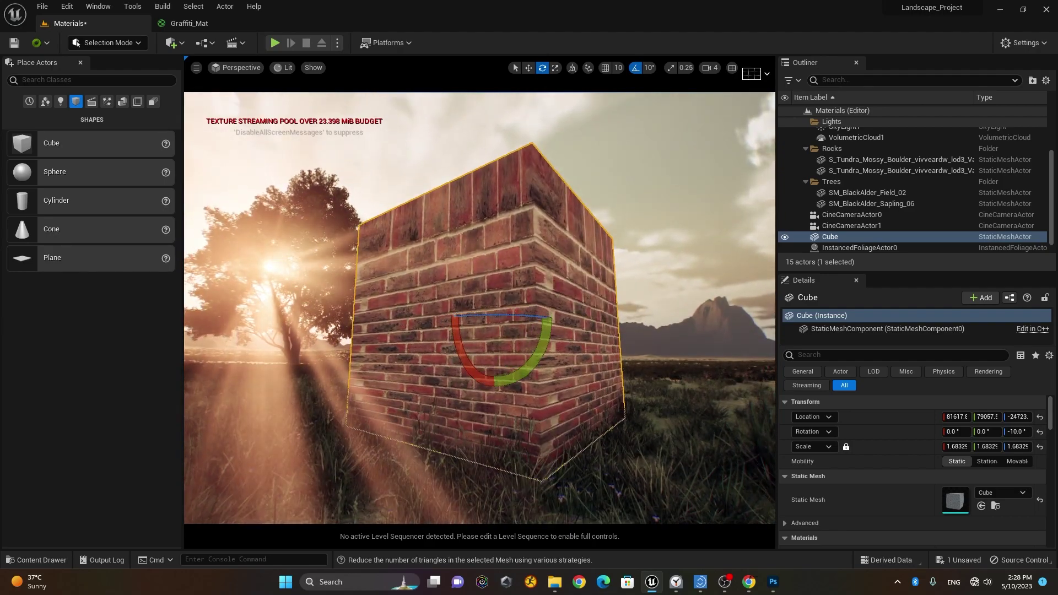
Step: Open Graffiti_Mat from the Opacity_Texture folder, set its material domain to Deferred Decal, and save it
click(37, 560)
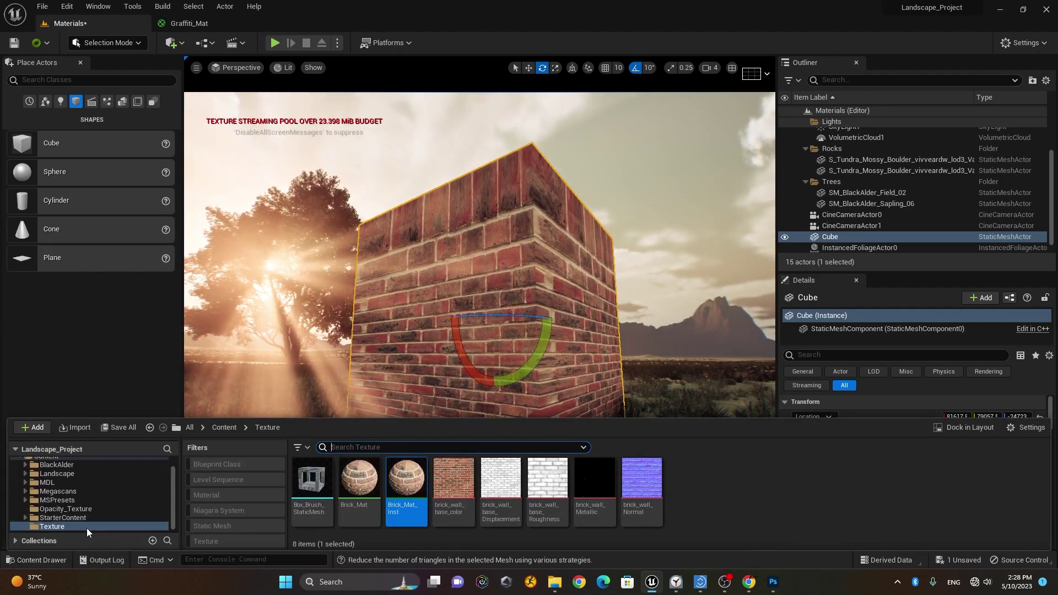
click(91, 510)
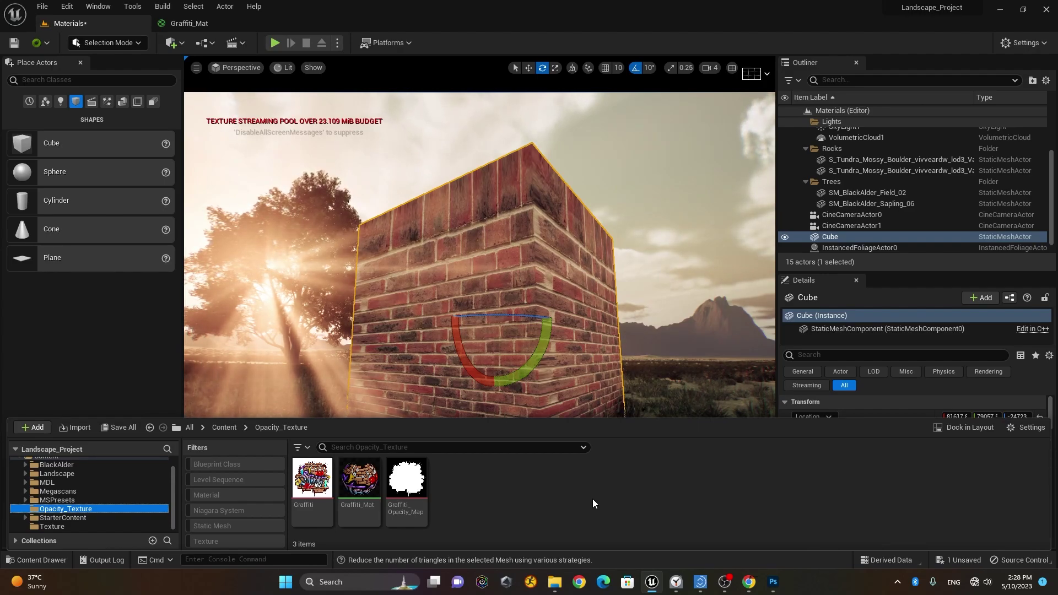
double_click(372, 478)
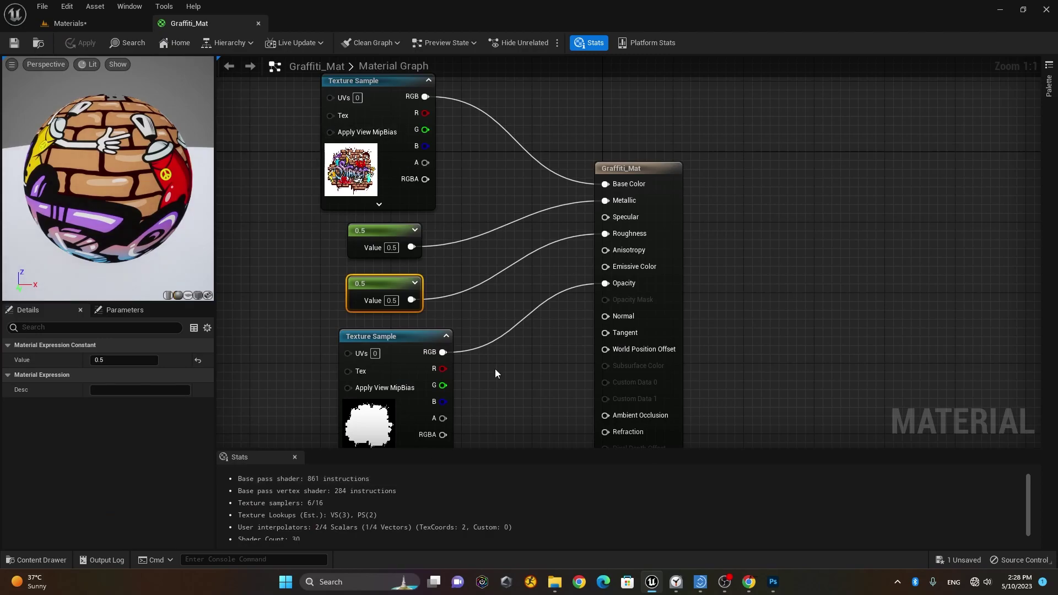
click(649, 169)
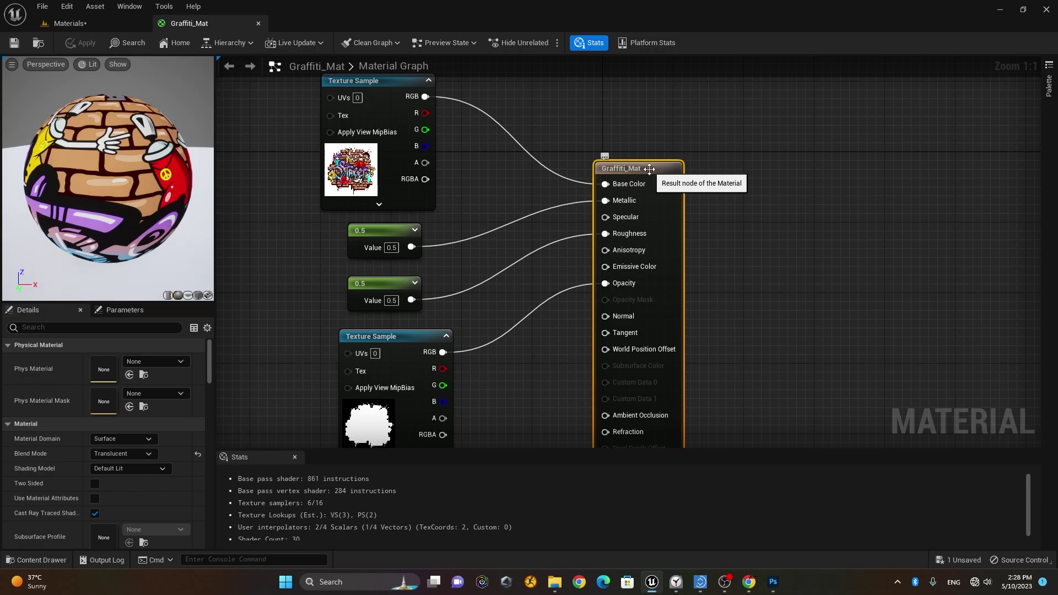
click(127, 438)
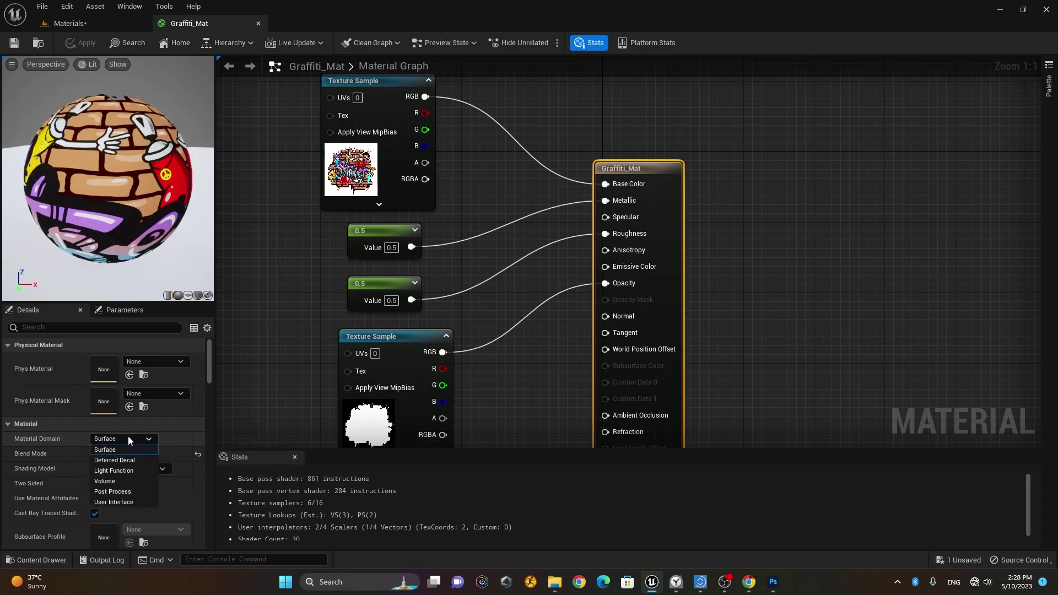
click(144, 461)
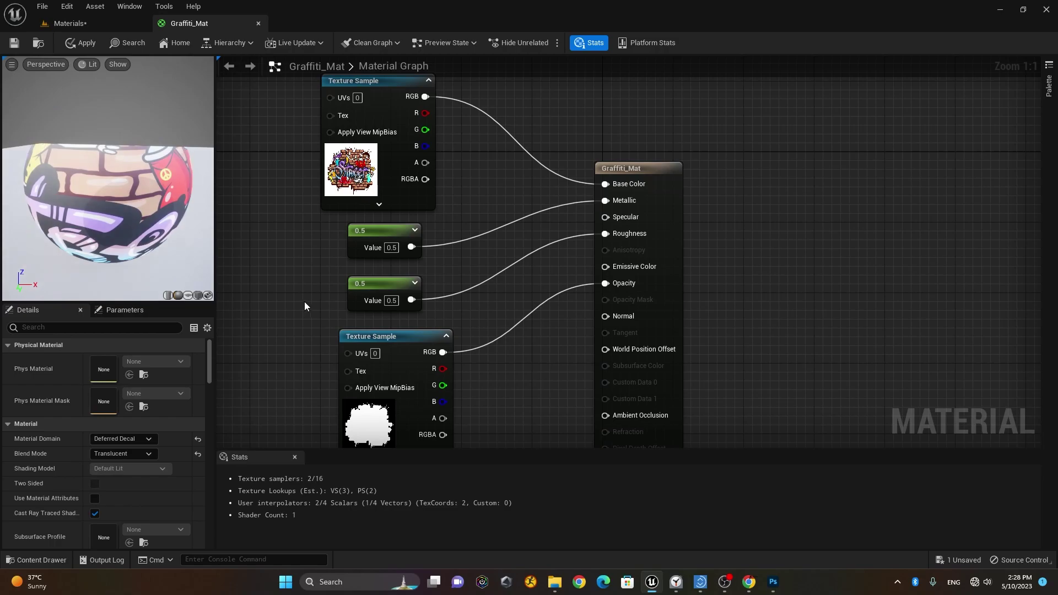
drag(108, 178, 188, 220)
drag(107, 220, 113, 248)
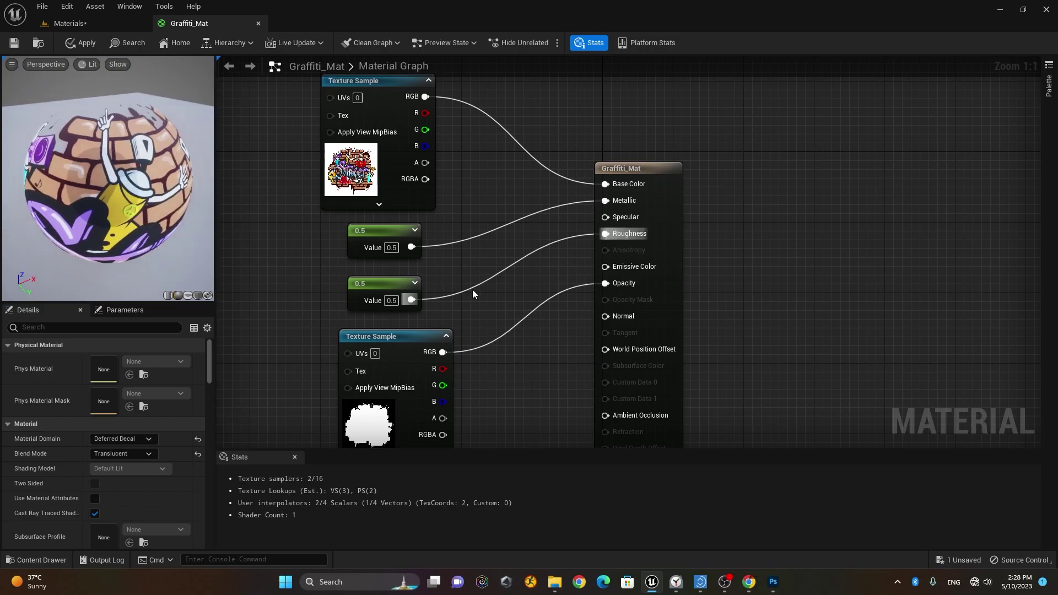
click(15, 44)
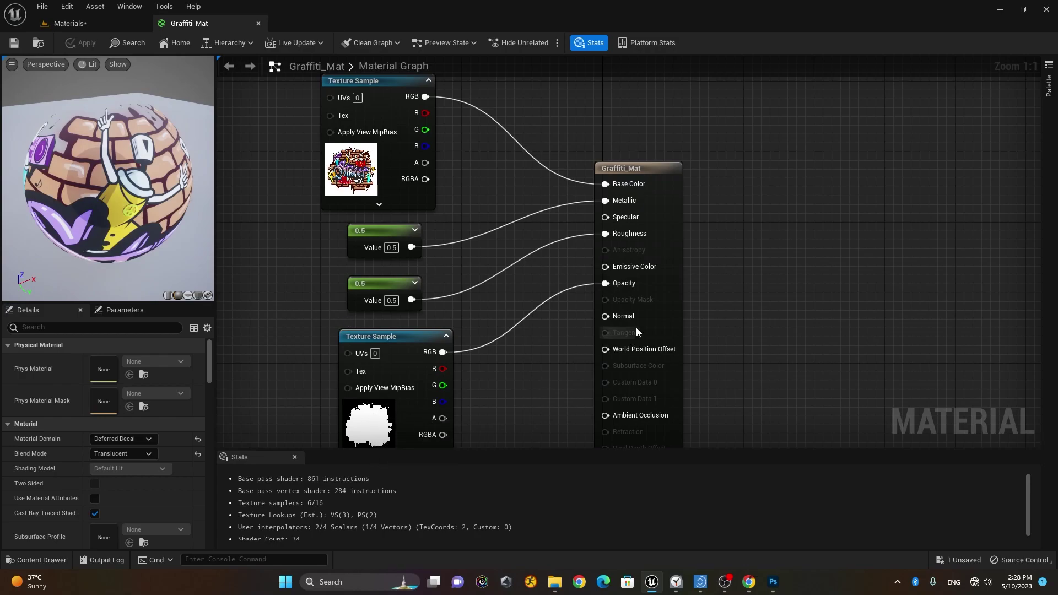
Step: Test the graffiti texture's alpha as the Opacity input, restore the opacity map's RGB connection, and save the material
alt+click(604, 285)
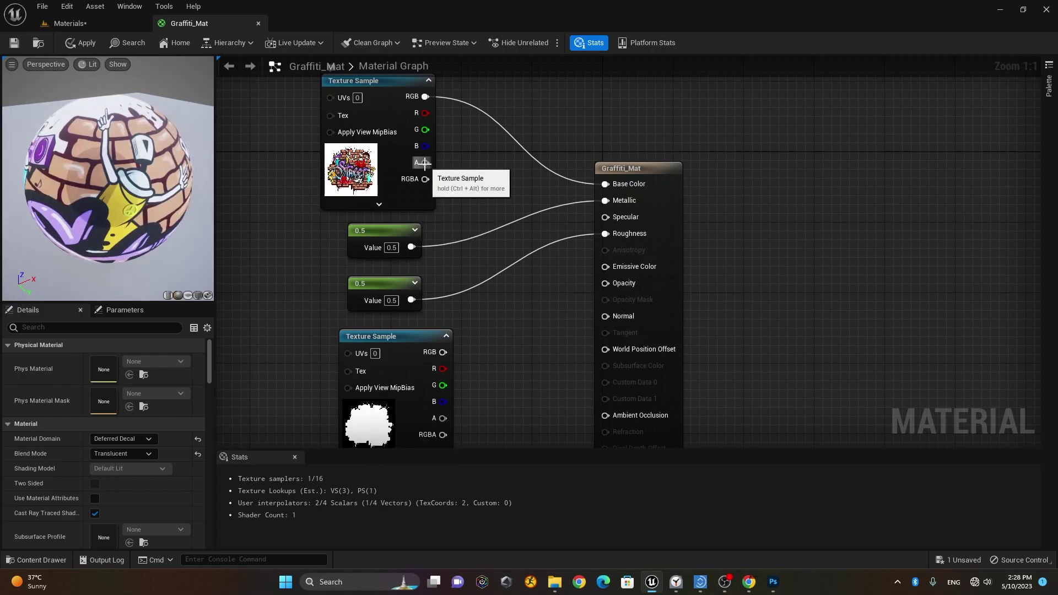
drag(425, 163, 612, 285)
drag(76, 171, 116, 119)
drag(80, 218, 77, 160)
drag(442, 352, 605, 283)
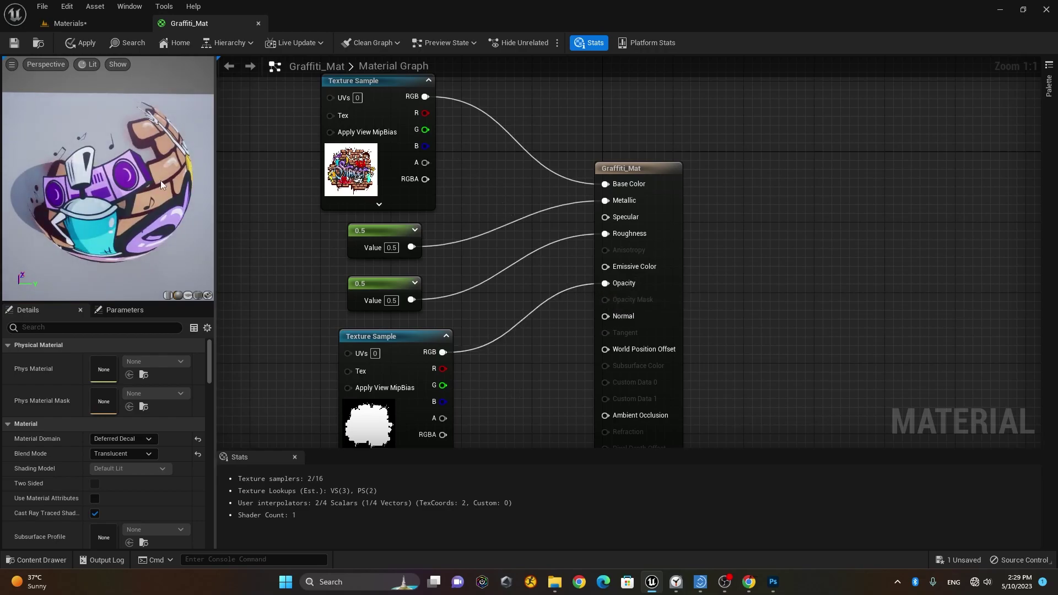
key(ctrl+s)
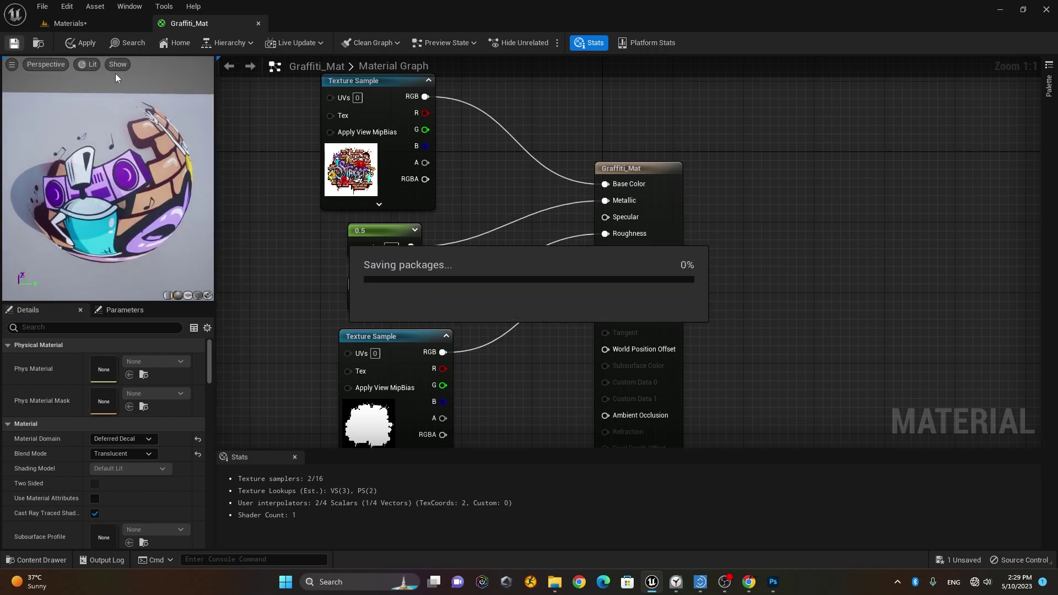
Step: Return to the Materials level and place Graffiti_Mat from the Opacity_Texture folder as a decal on the brick cube
click(95, 23)
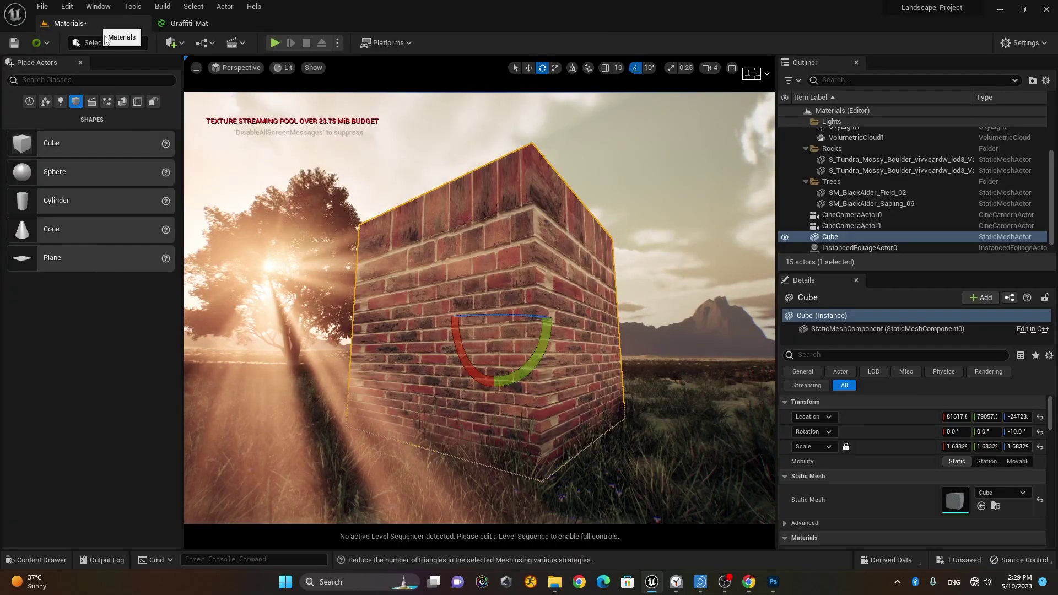
click(40, 560)
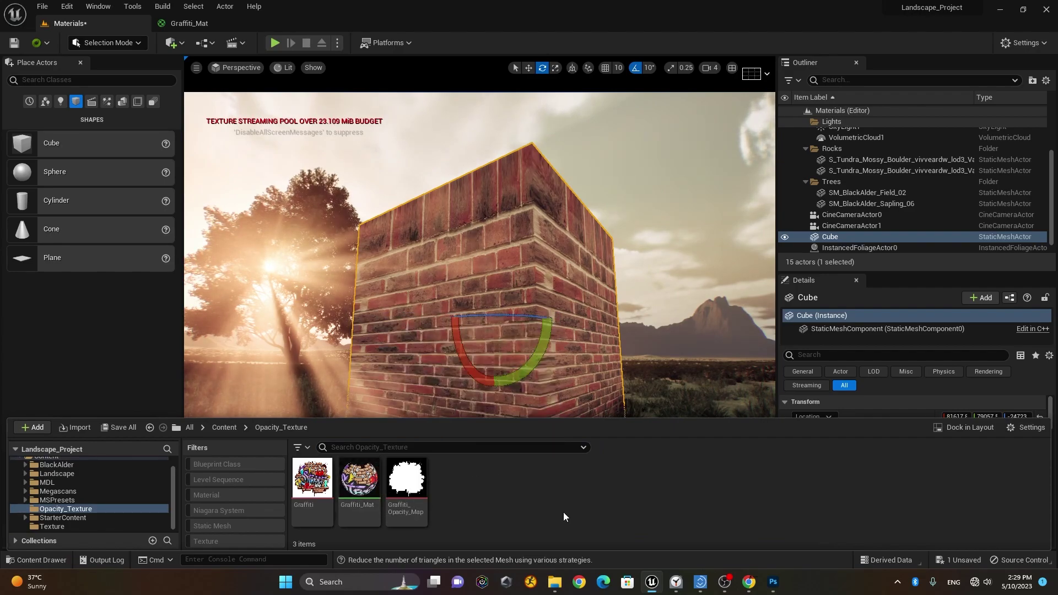
drag(358, 478, 427, 309)
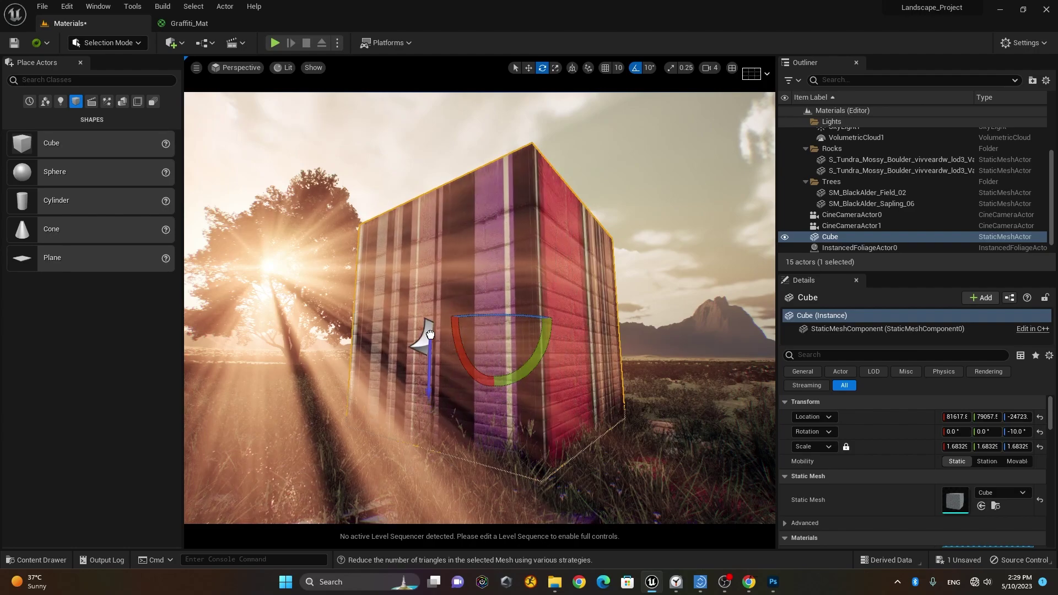
drag(439, 341, 439, 341)
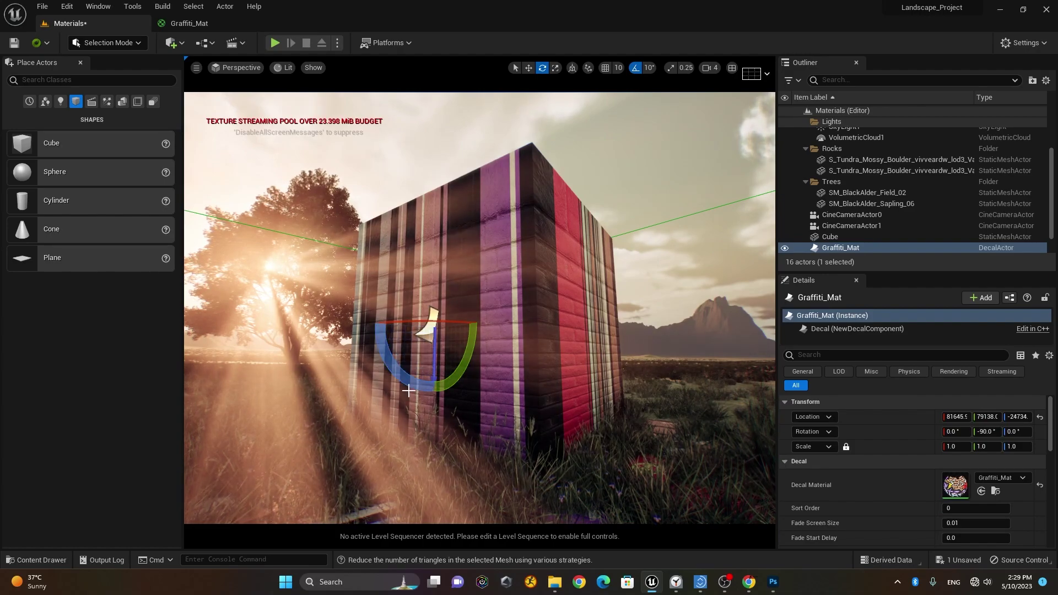
Step: Rotate the graffiti decal upright onto the cube's front wall and scale it to about -0.457, 0.272, 0.272
drag(408, 382, 371, 323)
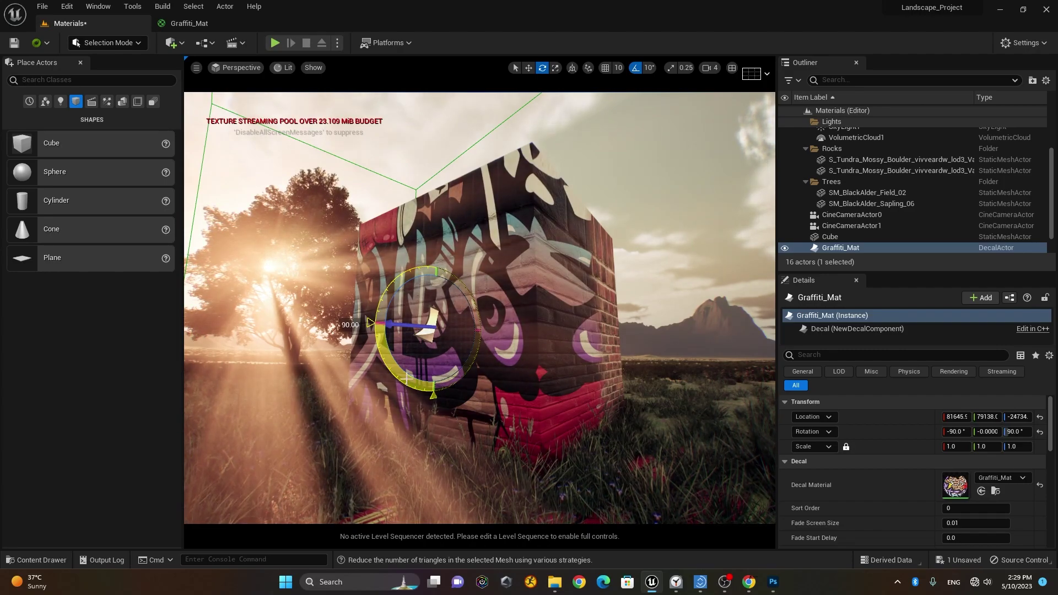
mouse_move(435, 329)
mouse_down()
mouse_move(404, 355)
mouse_move(422, 339)
mouse_up()
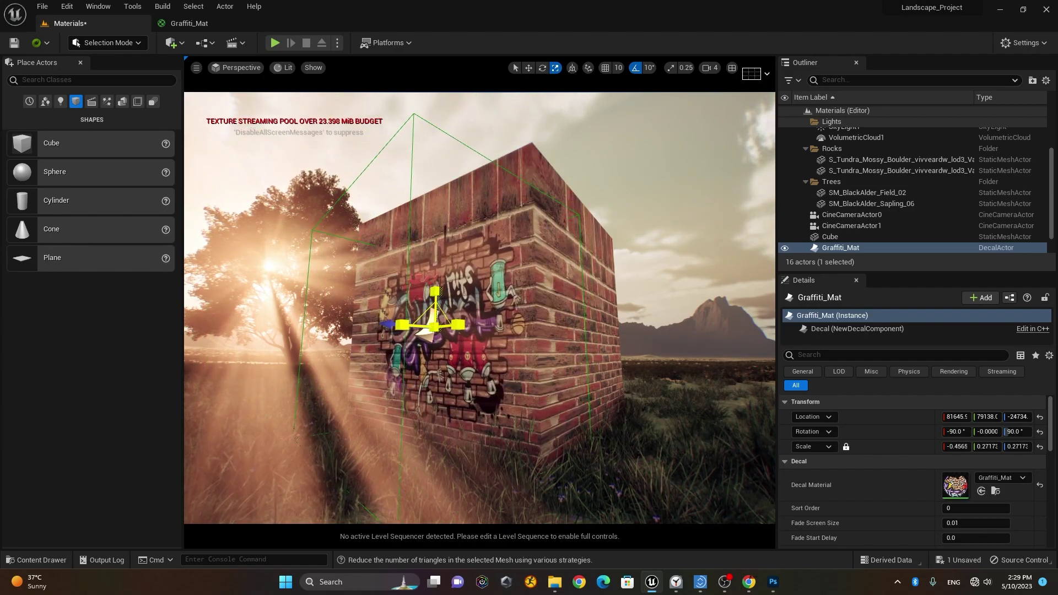
key(e)
drag(467, 366, 394, 314)
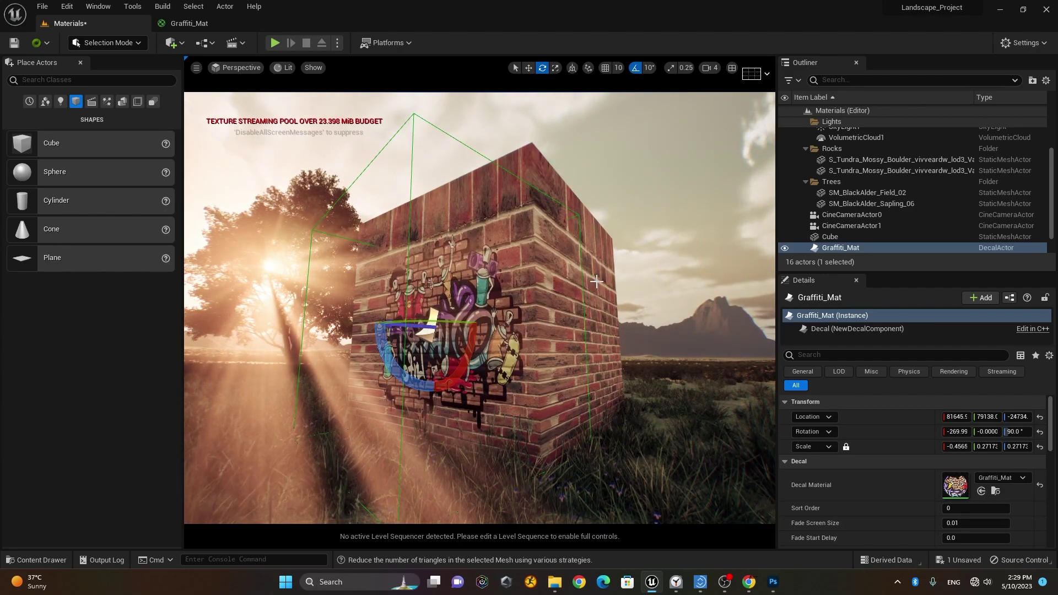
Step: Center the graffiti decal on the brick wall and push its projection box into the cube to about Y 79102
key(w)
key(a)
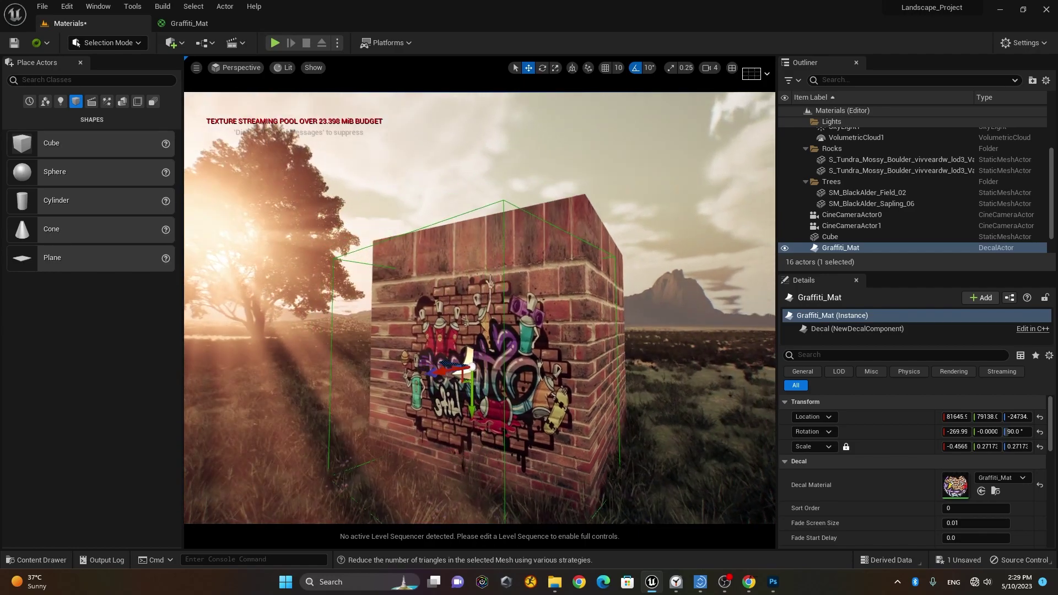
drag(433, 335, 459, 372)
drag(485, 422, 483, 397)
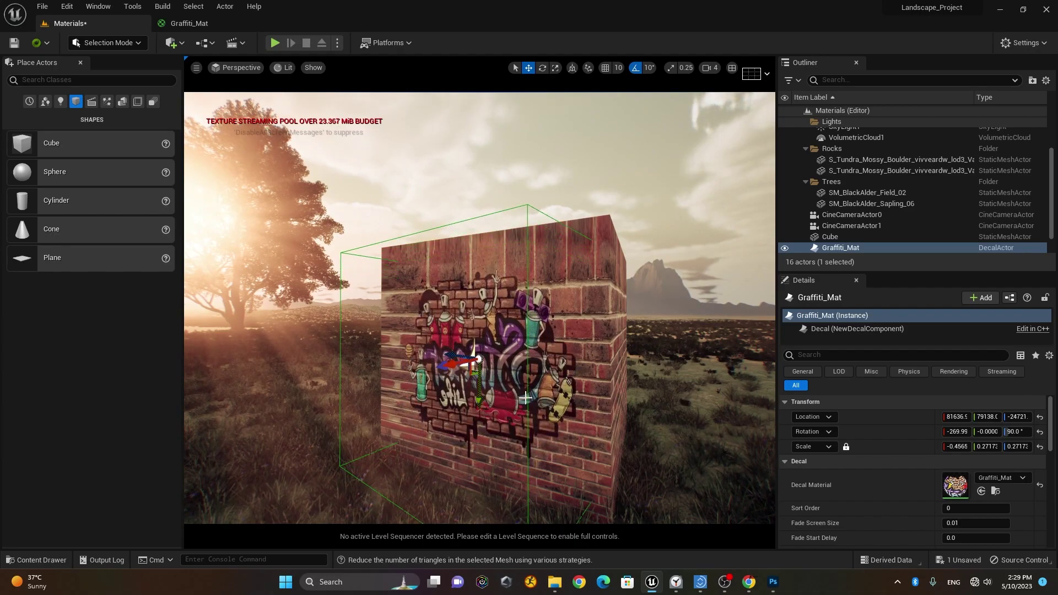
scroll(531, 390, up, 5)
scroll(571, 385, down, 3)
drag(590, 389, 509, 372)
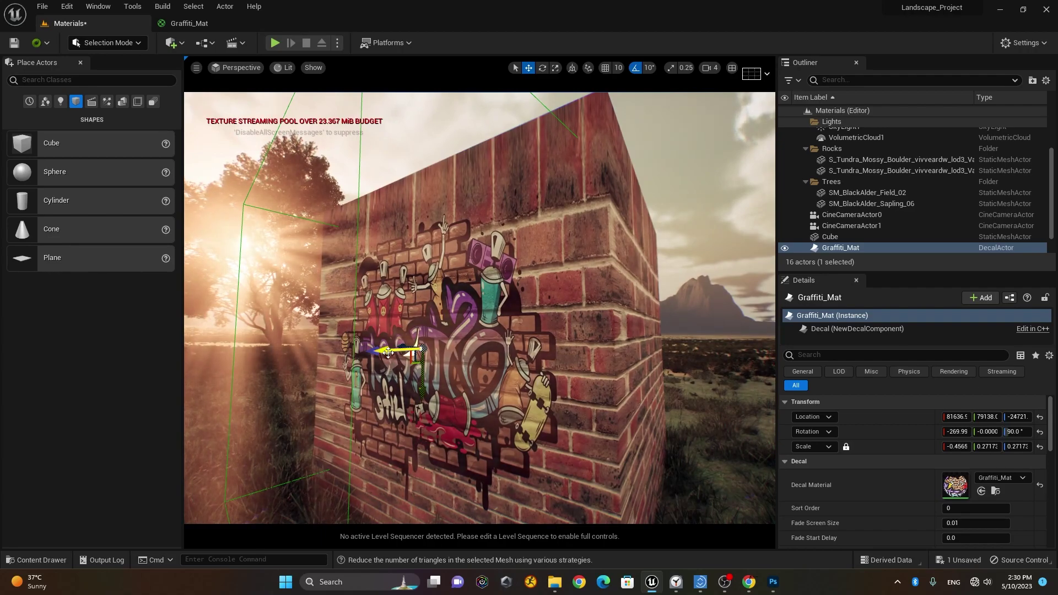
drag(388, 352, 455, 349)
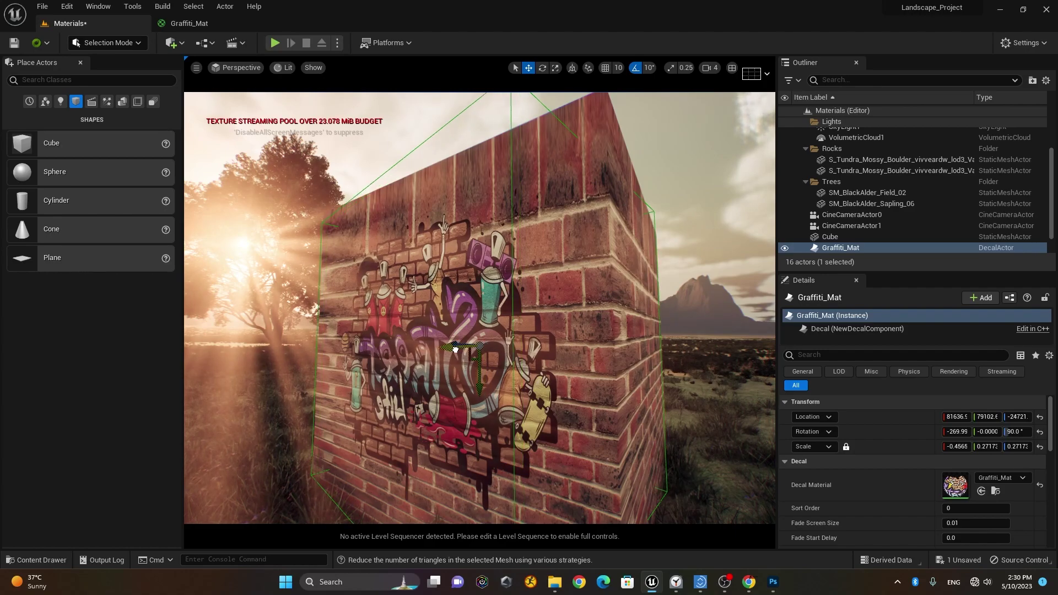
Step: Try lowering the graffiti decal toward the ground and raise it back onto the brick wall
key(s)
key(w)
key(e)
drag(508, 325, 508, 426)
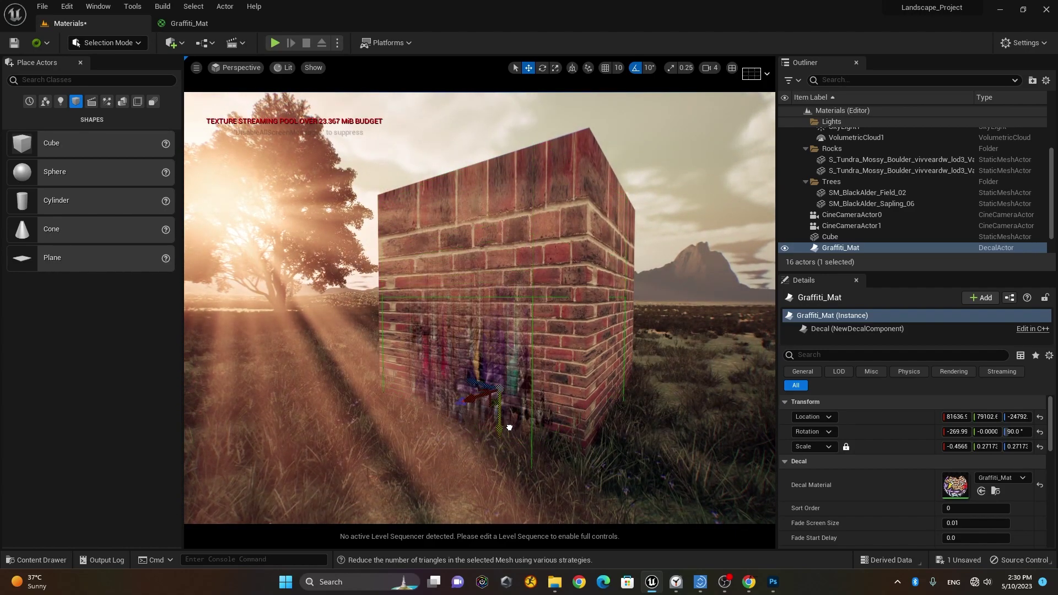
drag(513, 474, 527, 344)
Step: Rotate the graffiti decal to project downward and move it onto the grass in front of the cube
key(e)
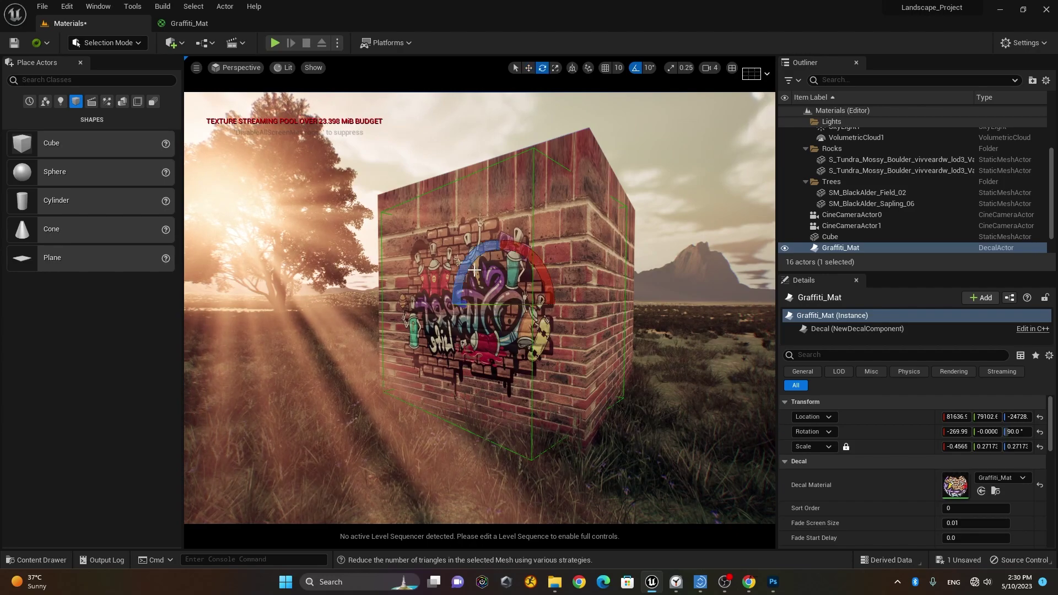
drag(469, 264, 454, 281)
drag(492, 243, 513, 403)
key(w)
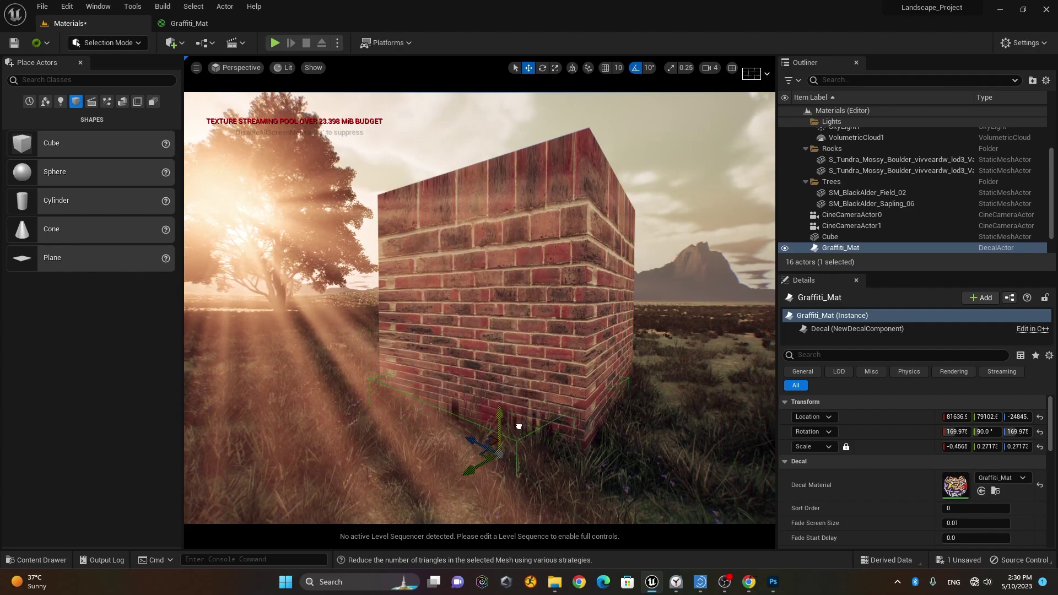
drag(568, 430, 478, 437)
mouse_move(515, 393)
mouse_down()
mouse_move(485, 398)
mouse_move(515, 393)
mouse_up()
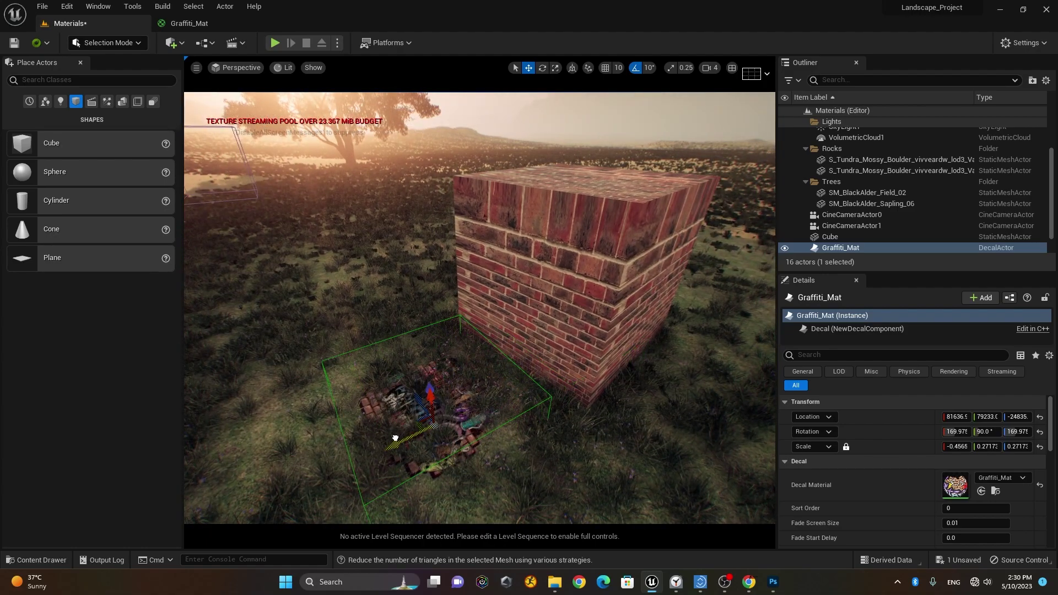
Step: Slide the ground decal back against the base of the brick wall, to about Y 79160
drag(322, 460, 536, 455)
scroll(470, 448, up, 5)
scroll(496, 444, down, 7)
scroll(536, 456, up, 4)
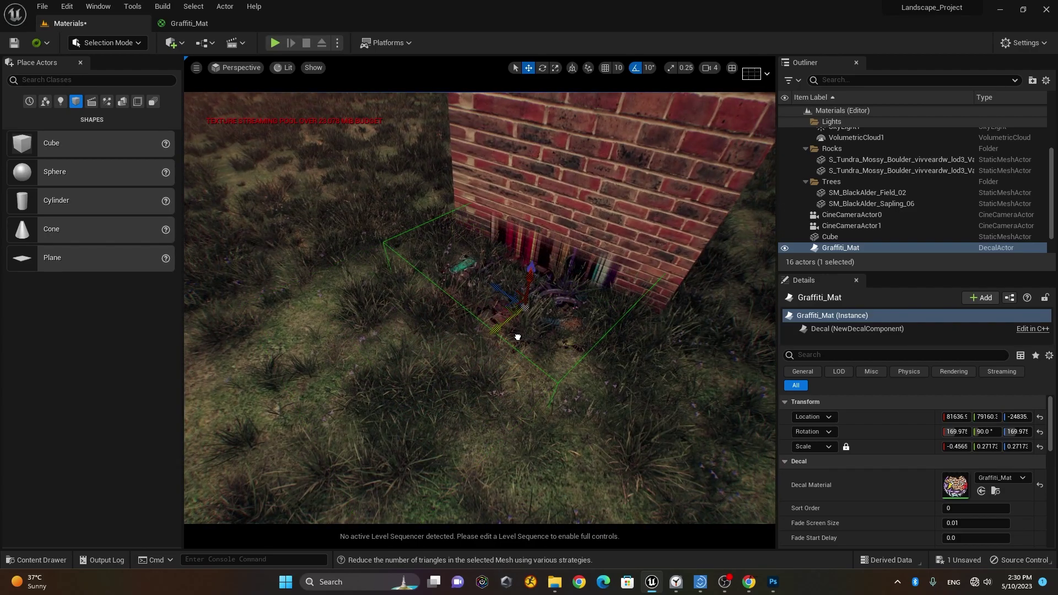
scroll(578, 326, up, 3)
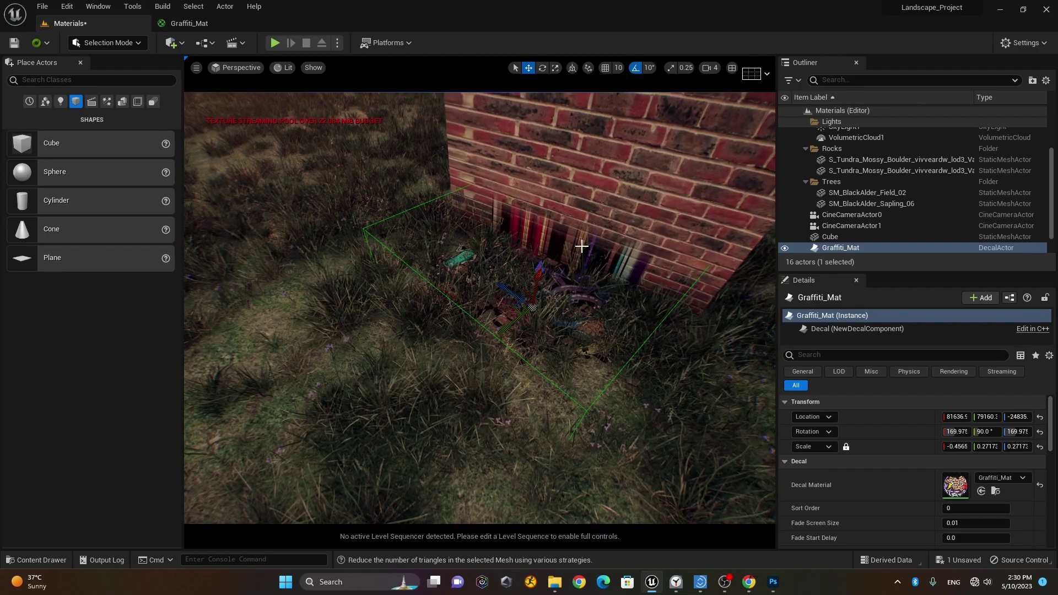
mouse_move(668, 386)
mouse_down()
mouse_move(640, 347)
mouse_move(653, 380)
mouse_up()
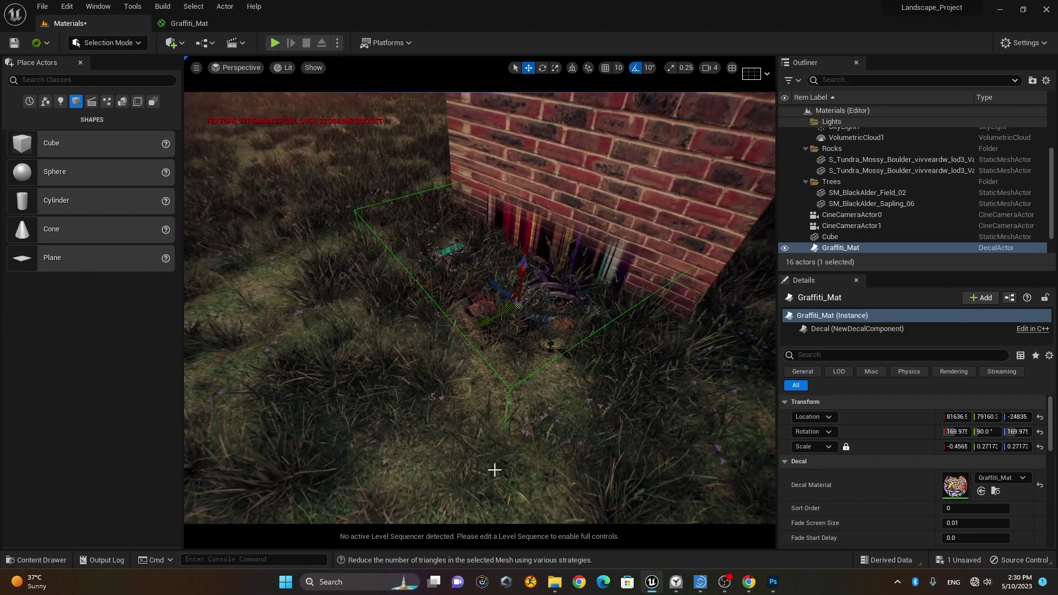
Step: Select the landscape, search its details for "dec" and "rec", and clear the search
click(405, 473)
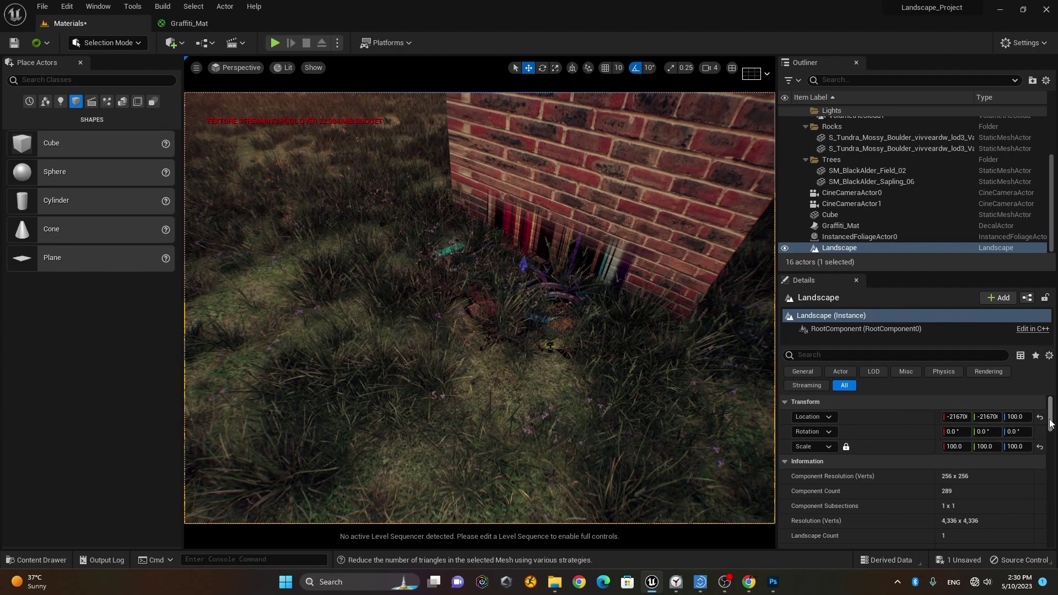
click(828, 355)
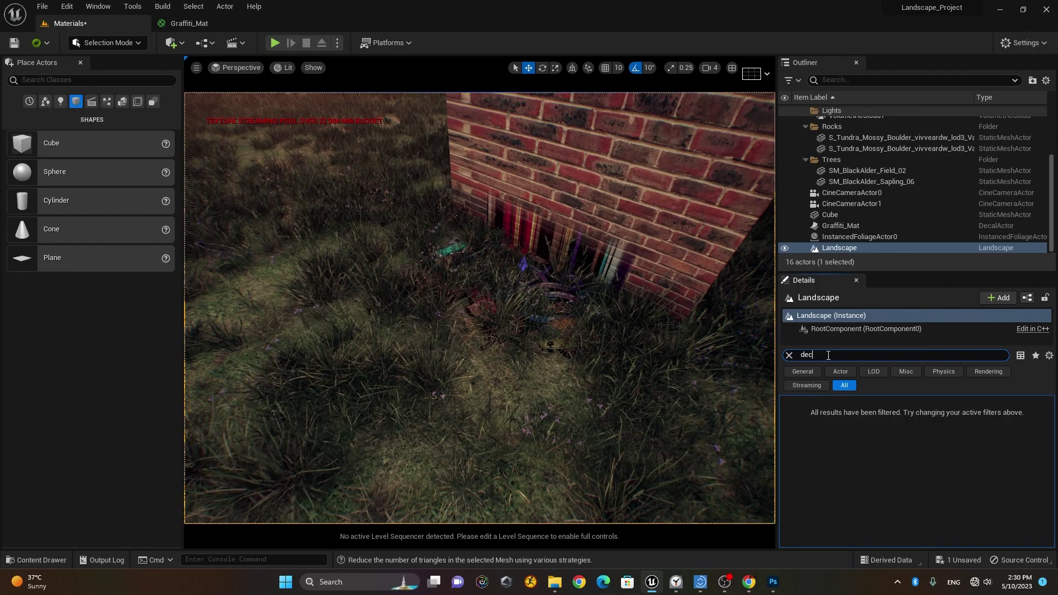
key(BackSpace)
key(BackSpace)
text(rec)
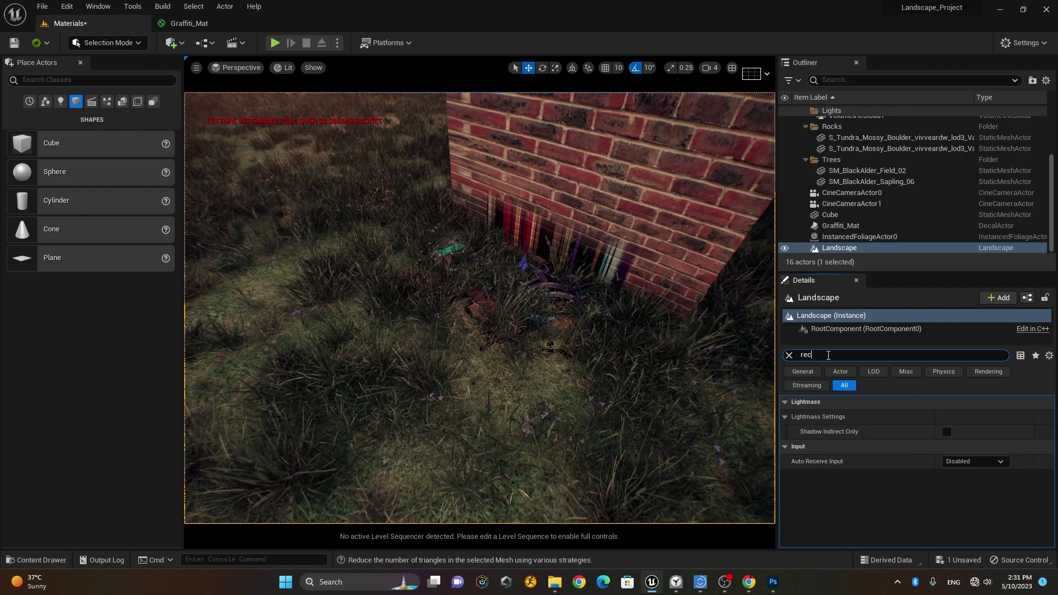
key(BackSpace)
key(BackSpace)
key(BackSpace)
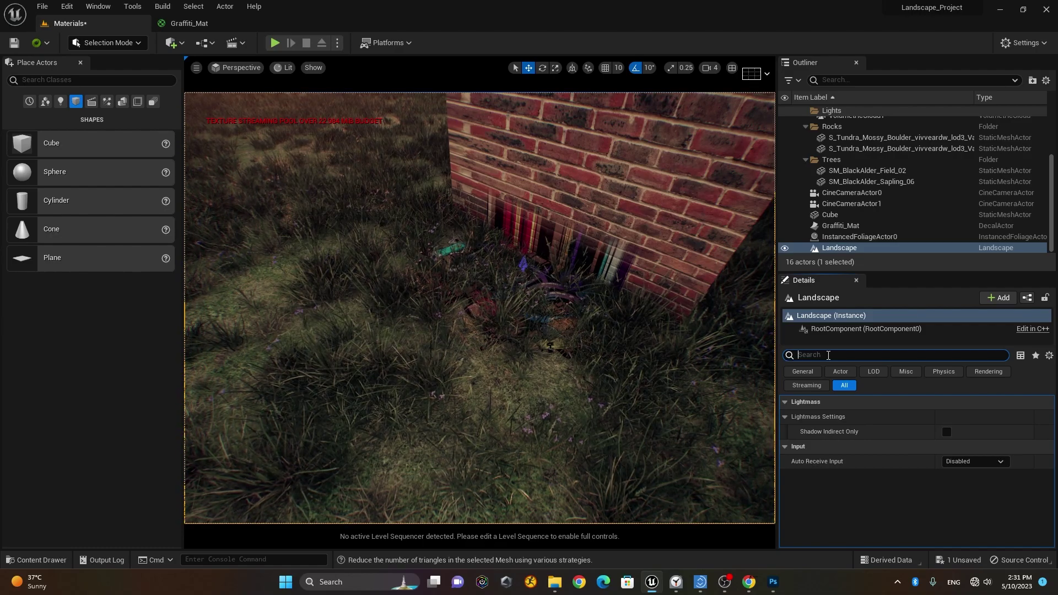
Step: Select the foliage grass in the scene, search its details for "re", and clear the search
click(510, 381)
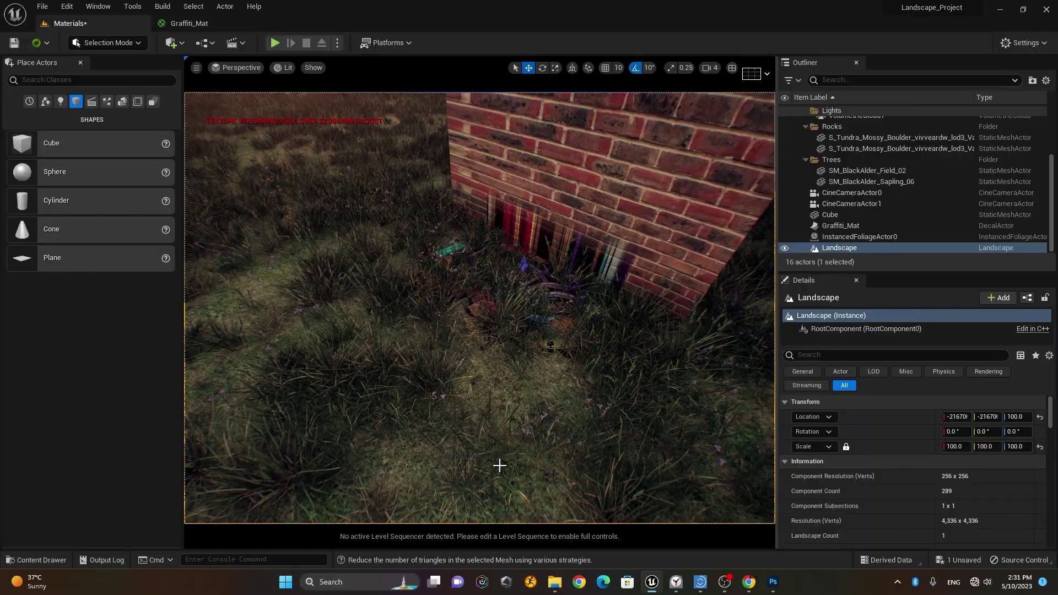
click(403, 373)
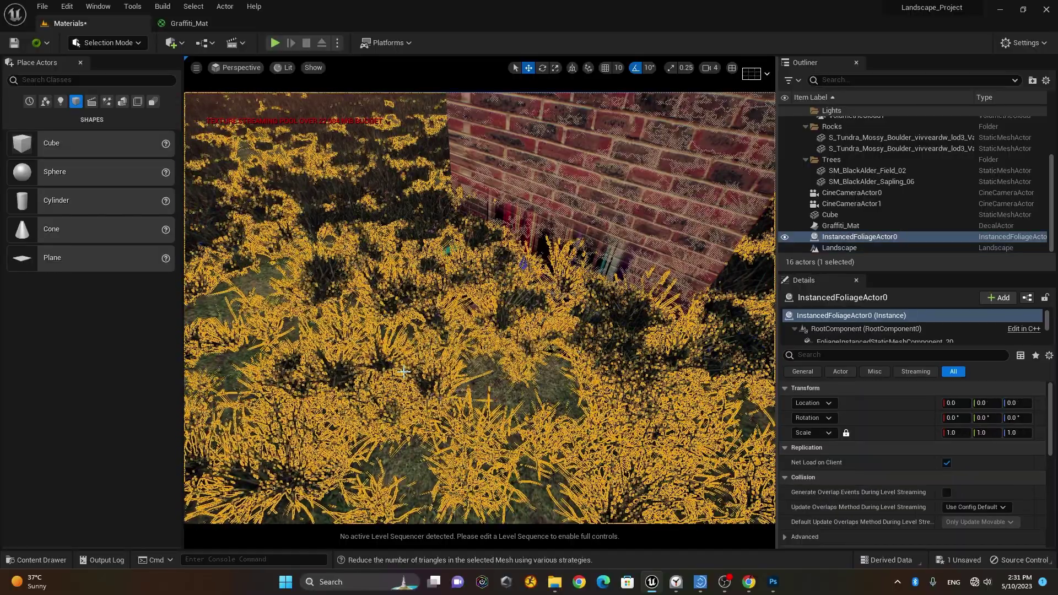
click(846, 355)
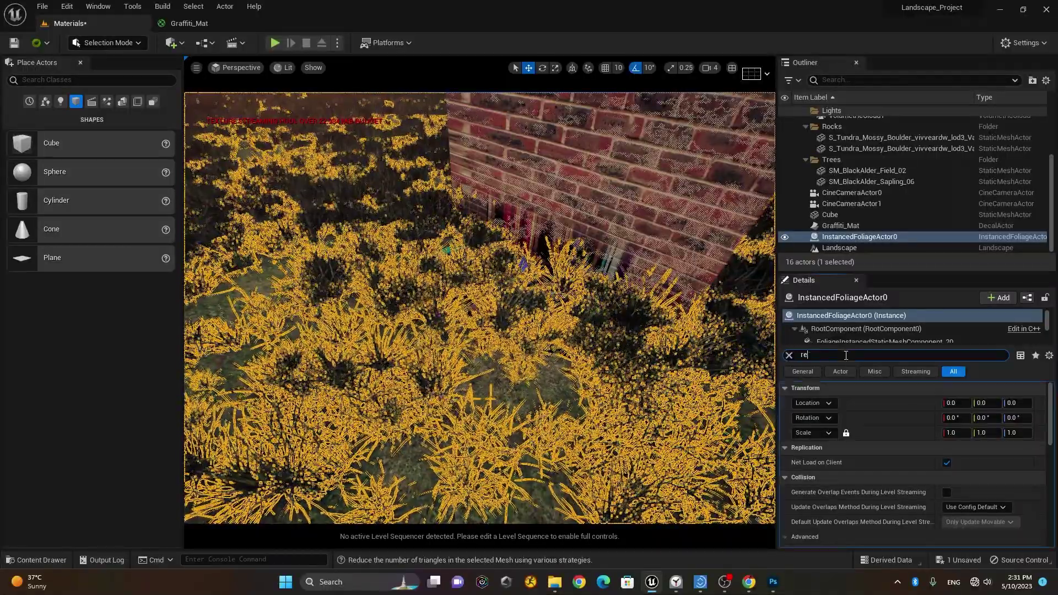
text(re)
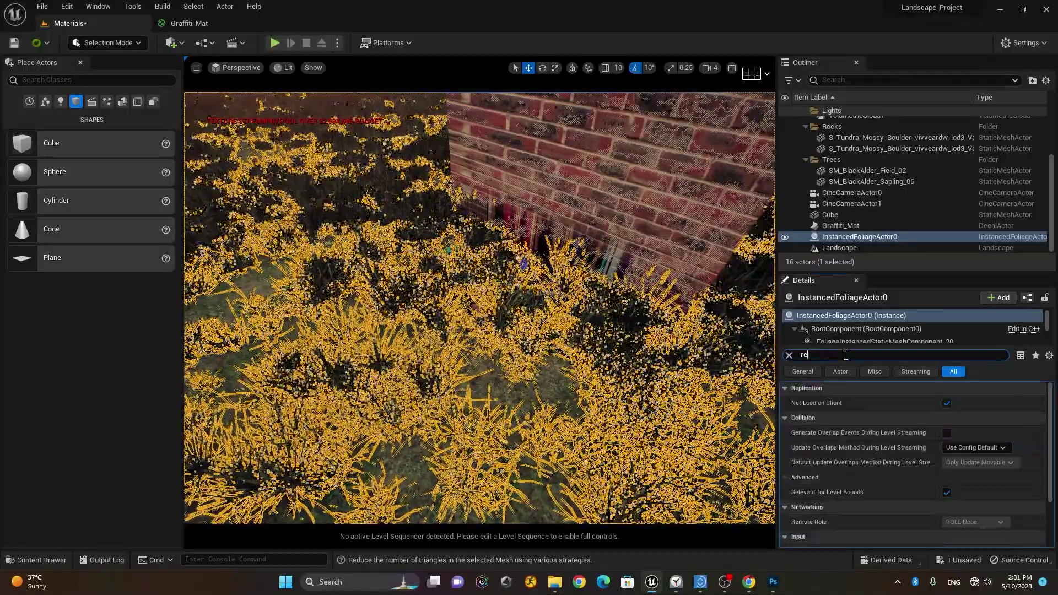
key(BackSpace)
key(BackSpace)
Step: Select the brick cube, search its details for "dec", and disable Receives Decals
click(639, 196)
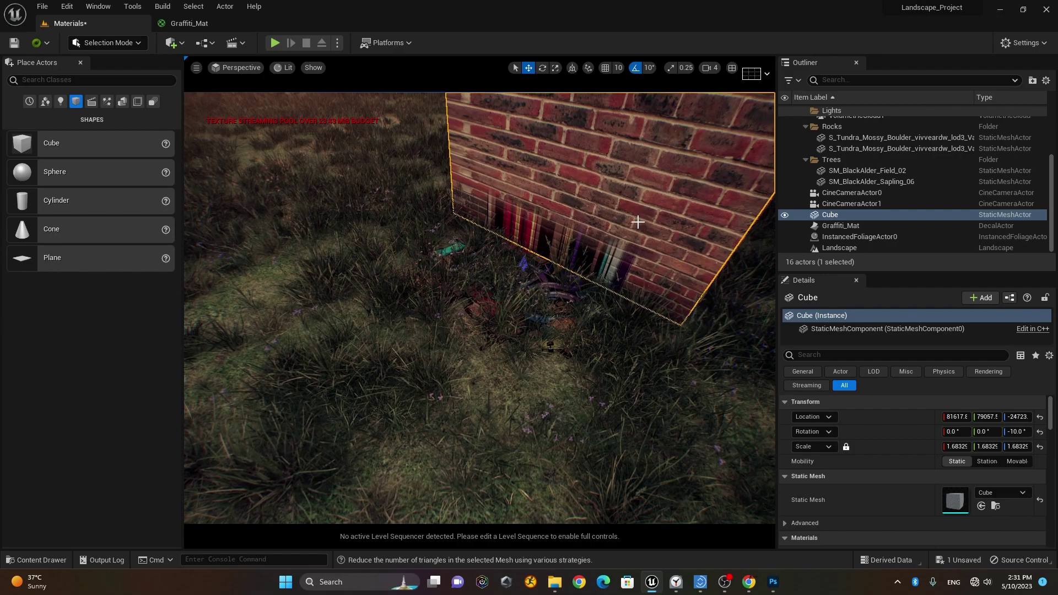
click(856, 356)
text(dec)
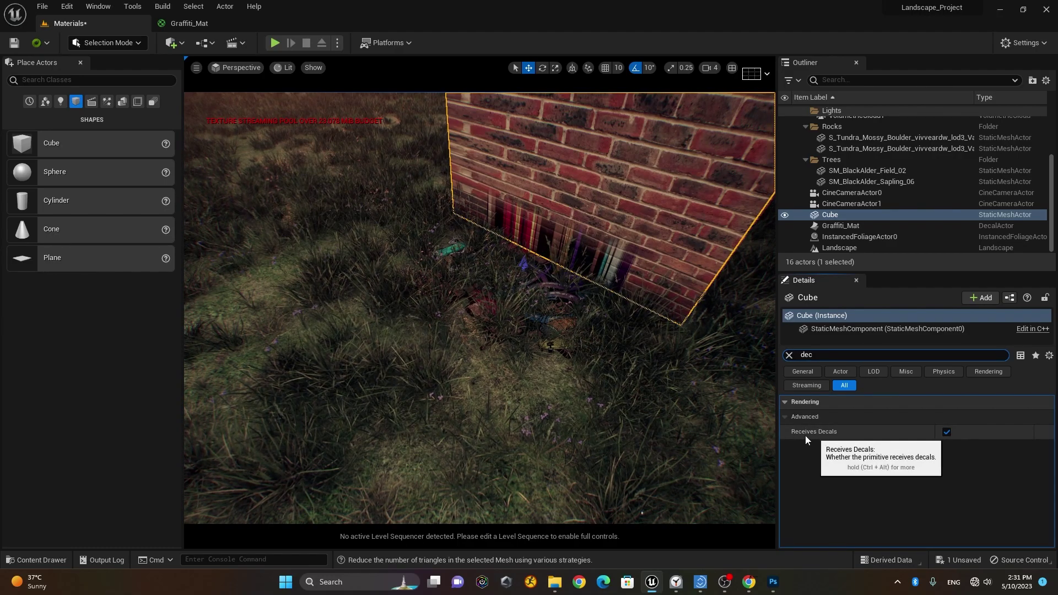
click(947, 432)
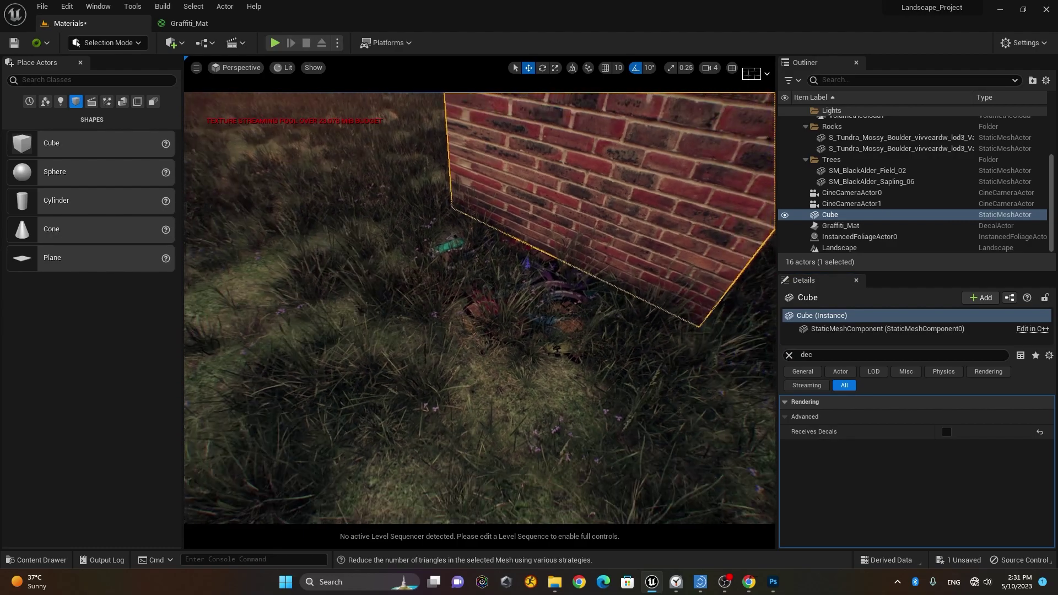
Step: Select the ground graffiti decal and slide it out from the base of the brick wall onto the grass in front
drag(523, 320, 515, 298)
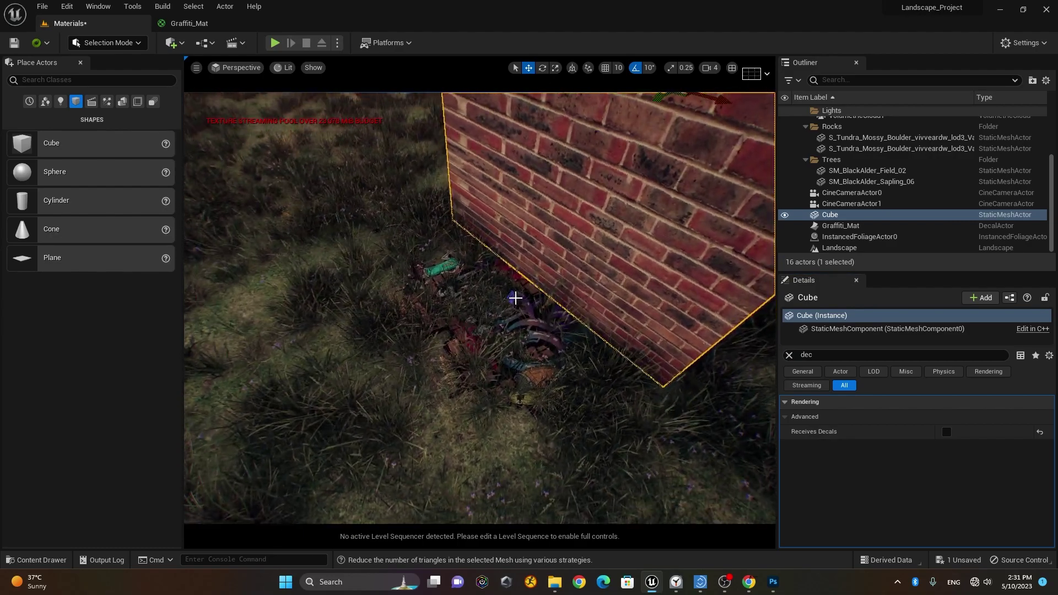
click(541, 329)
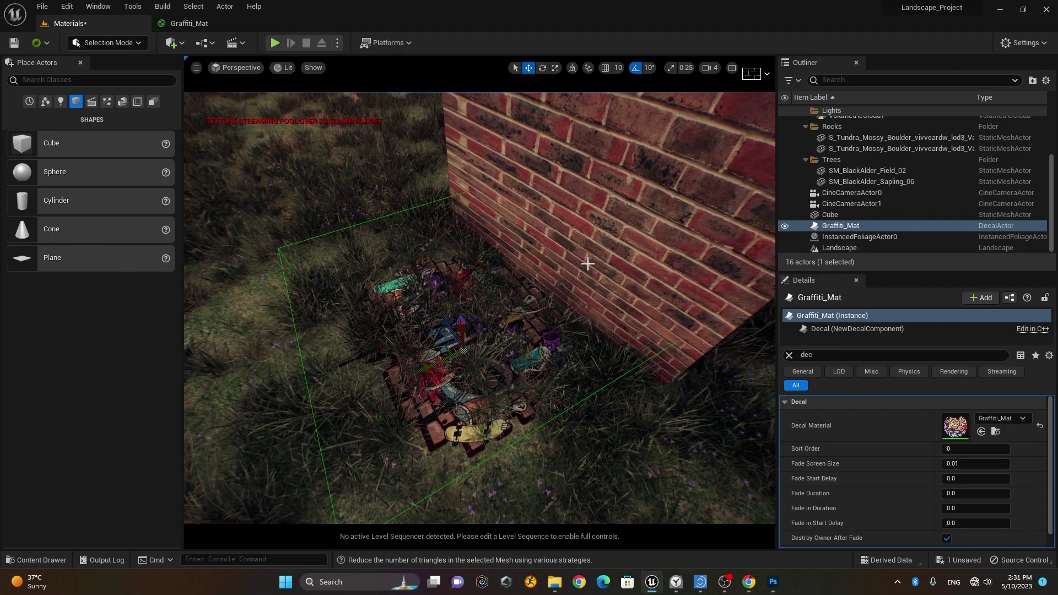
drag(529, 318, 594, 227)
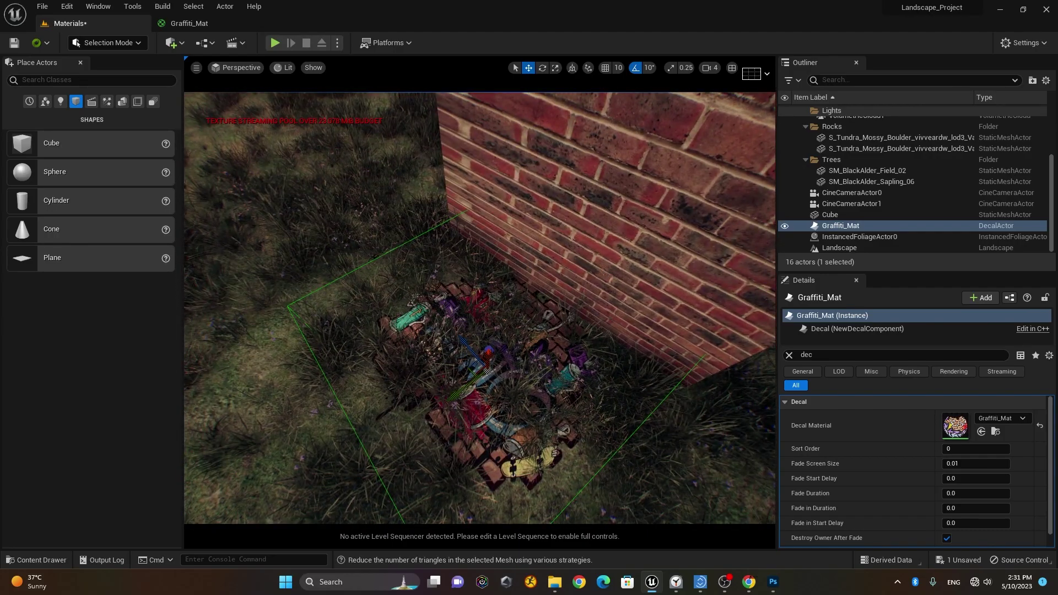
scroll(603, 278, down, 5)
drag(610, 286, 619, 253)
scroll(612, 265, down, 4)
mouse_move(569, 283)
mouse_down()
mouse_move(570, 259)
mouse_move(565, 289)
mouse_move(564, 270)
mouse_up()
scroll(569, 283, down, 4)
scroll(569, 283, up, 4)
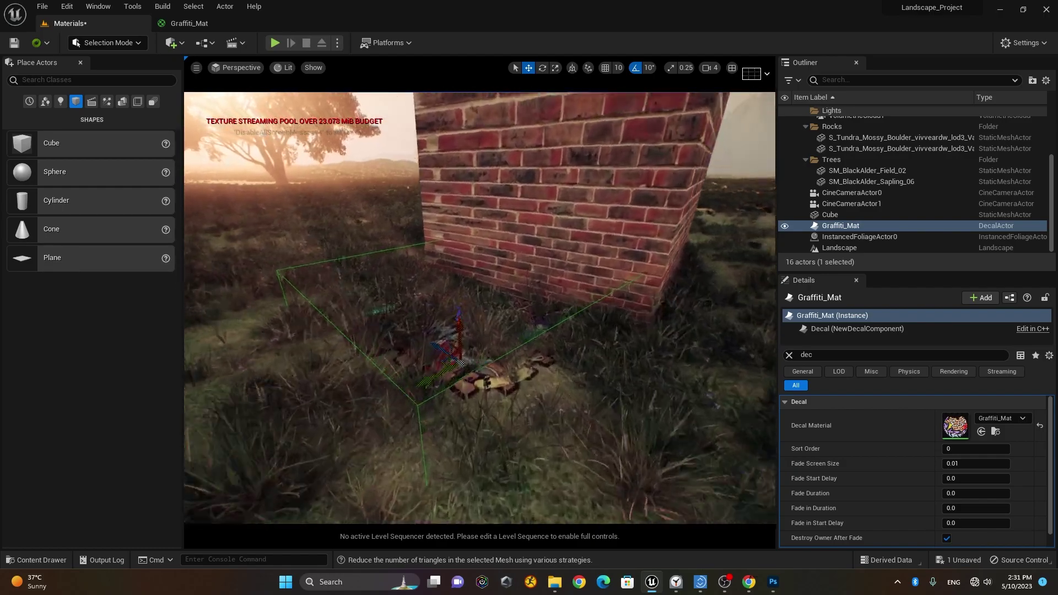